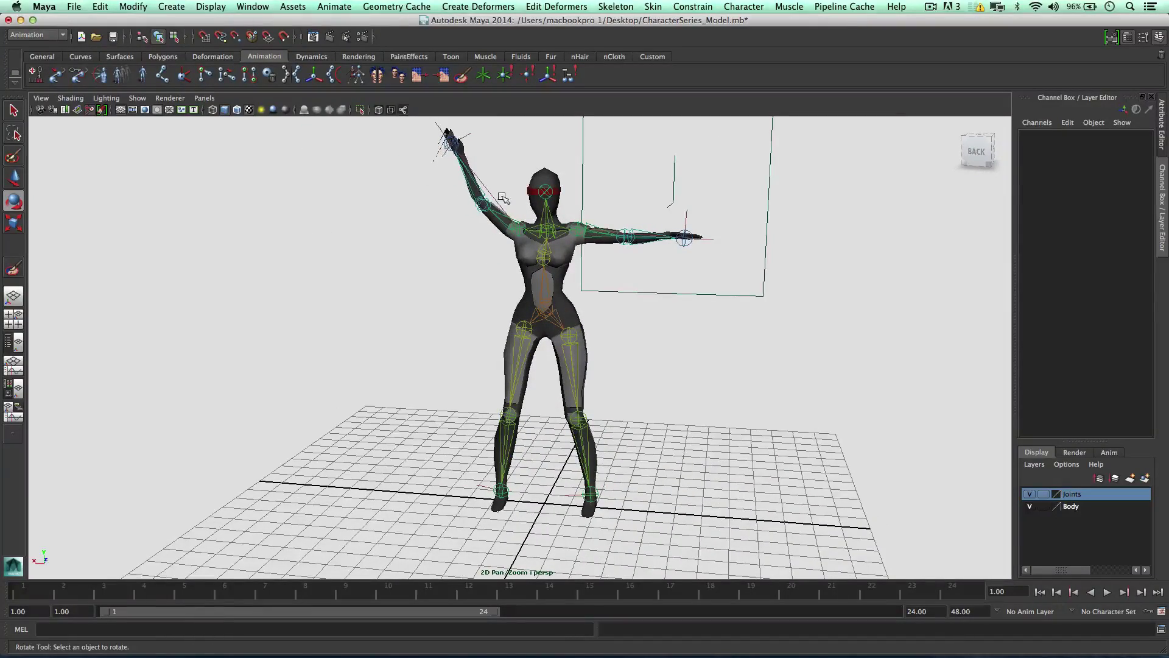
# Select the body mesh and examine the posed character's torso, hips and raised arm from several angles.
pyautogui.keyDown('alt'); pyautogui.moveTo(619, 235); pyautogui.dragTo(609, 236, button='right'); pyautogui.keyUp('alt')
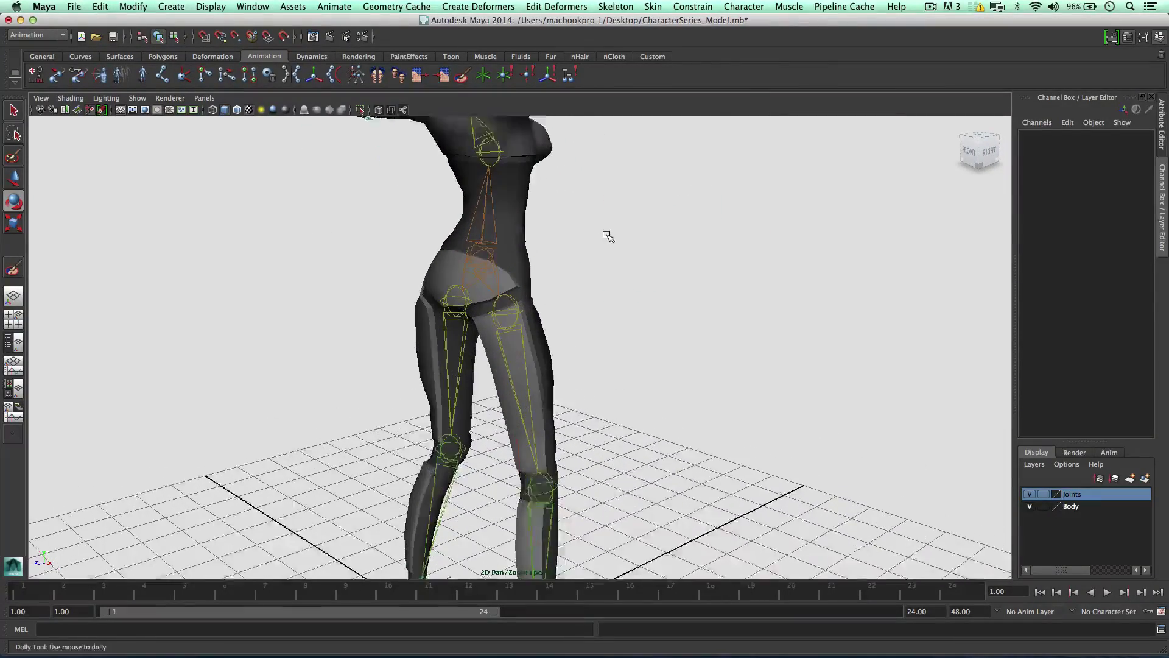
pyautogui.click(530, 253)
pyautogui.keyDown('alt'); pyautogui.moveTo(530, 252); pyautogui.dragTo(431, 166); pyautogui.keyUp('alt')
pyautogui.keyDown('alt'); pyautogui.moveTo(679, 229); pyautogui.dragTo(573, 204); pyautogui.keyUp('alt')
pyautogui.keyDown('alt'); pyautogui.moveTo(579, 235); pyautogui.dragTo(608, 278, button='middle'); pyautogui.keyUp('alt')
pyautogui.keyDown('alt'); pyautogui.moveTo(595, 214); pyautogui.dragTo(572, 307); pyautogui.keyUp('alt')
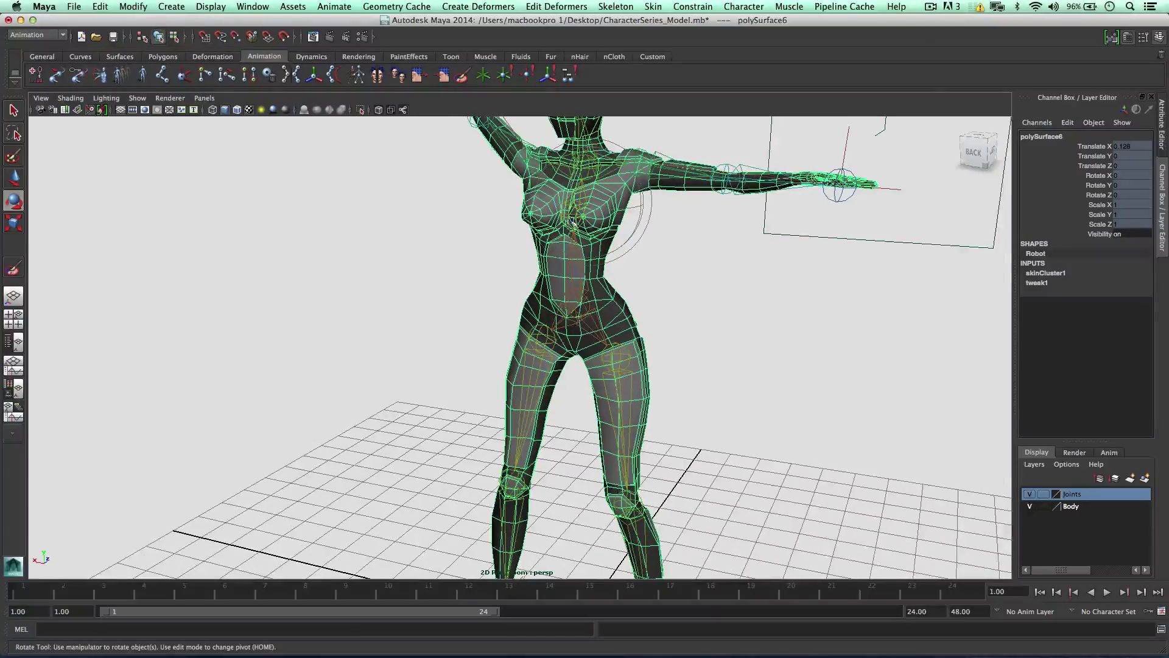
pyautogui.keyDown('alt'); pyautogui.moveTo(550, 195); pyautogui.dragTo(647, 216); pyautogui.keyUp('alt')
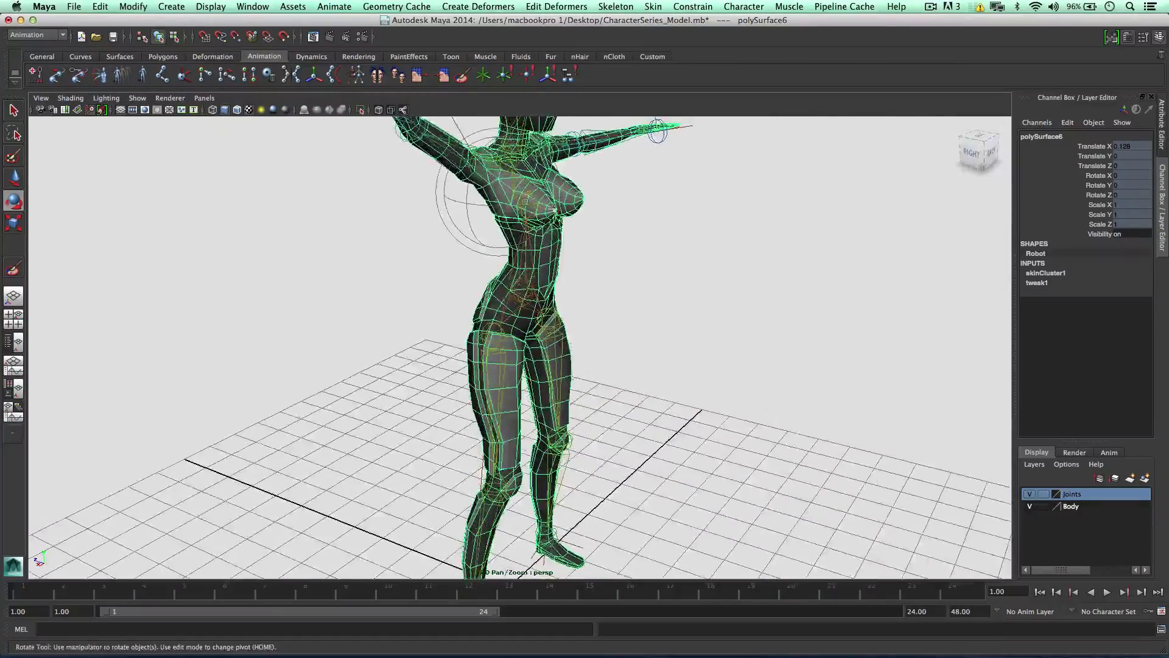
pyautogui.keyDown('alt'); pyautogui.moveTo(483, 193); pyautogui.dragTo(421, 310); pyautogui.keyUp('alt')
# Return the character's raised arm to the horizontal pose and select the head joint.
pyautogui.press('w')
pyautogui.click(420, 144)
pyautogui.moveTo(436, 311); pyautogui.dragTo(561, 240)
pyautogui.click(573, 217)
pyautogui.scroll(-2, 599, 194)
pyautogui.keyDown('alt'); pyautogui.moveTo(599, 195); pyautogui.dragTo(563, 265, button='middle'); pyautogui.keyUp('alt')
pyautogui.scroll(5, 563, 265)
pyautogui.scroll(3, 563, 265)
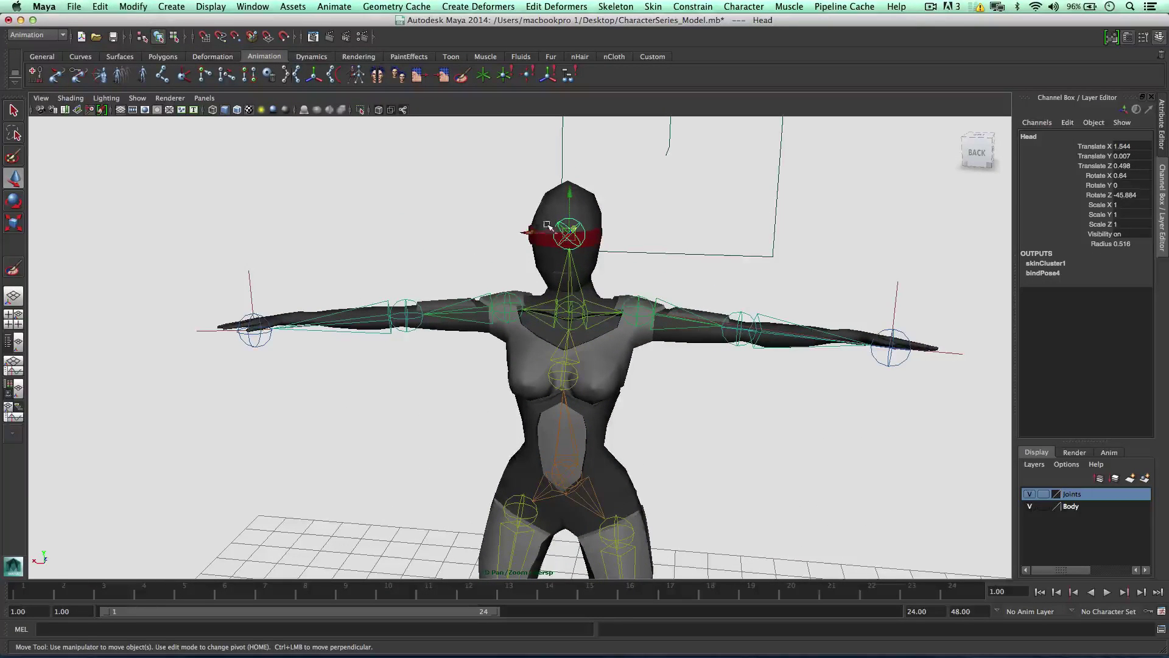
# Select the body mesh and open the Paint Skin Weights Tool with its options.
pyautogui.click(548, 226)
pyautogui.click(693, 6)
pyautogui.moveTo(653, 6)
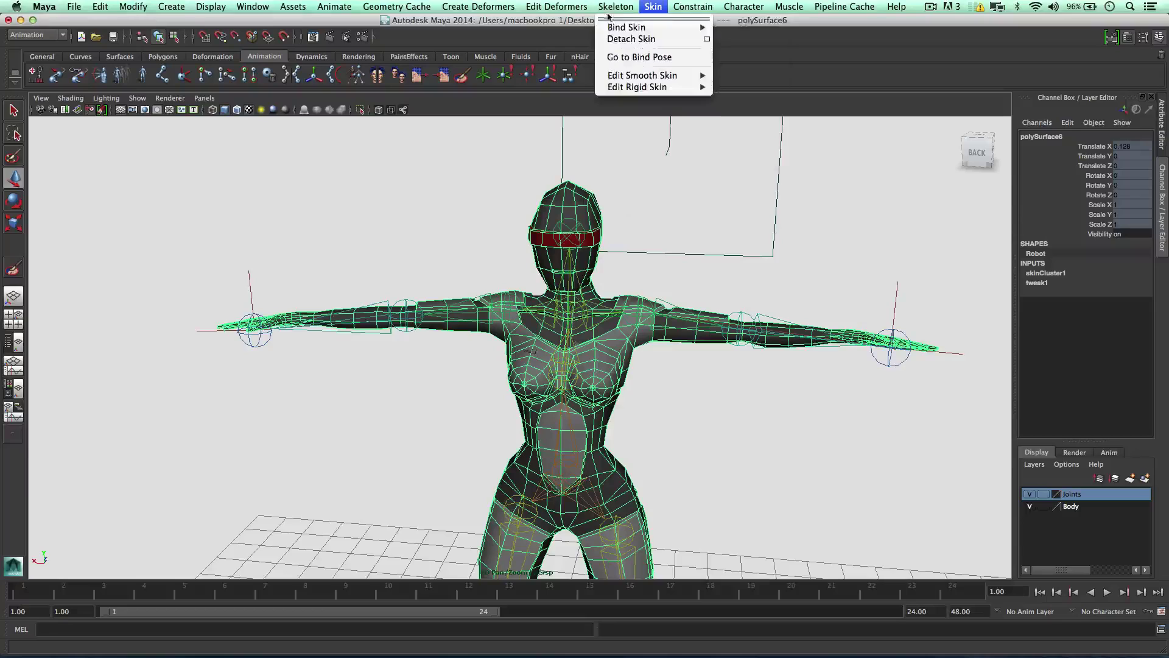
pyautogui.moveTo(665, 76)
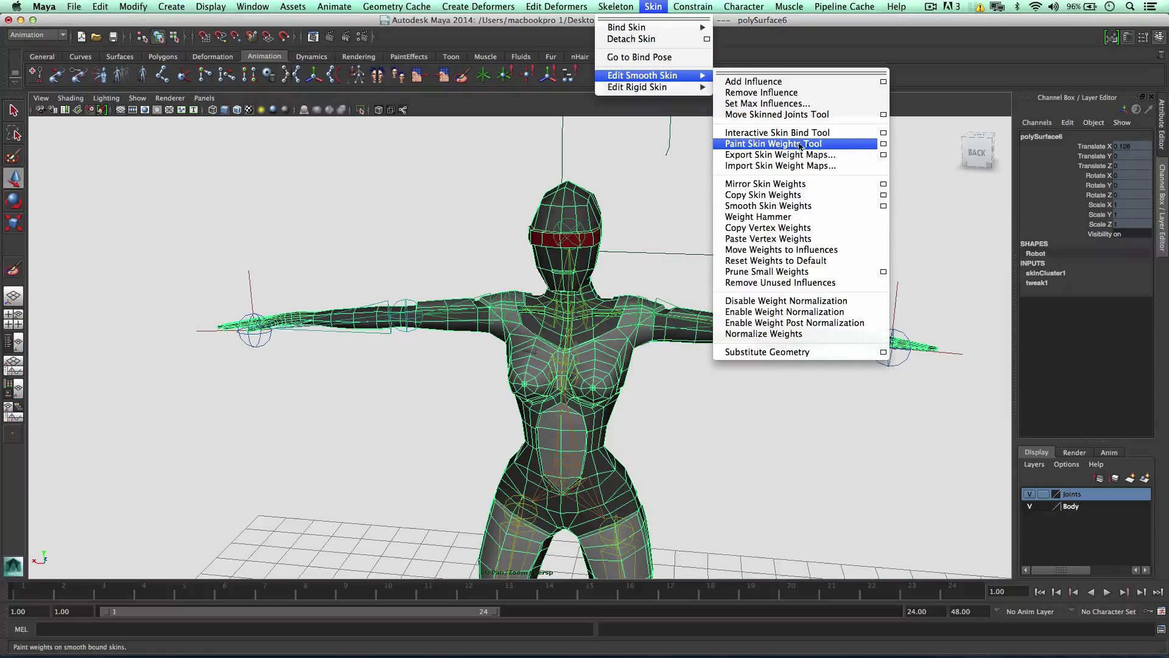
pyautogui.click(882, 145)
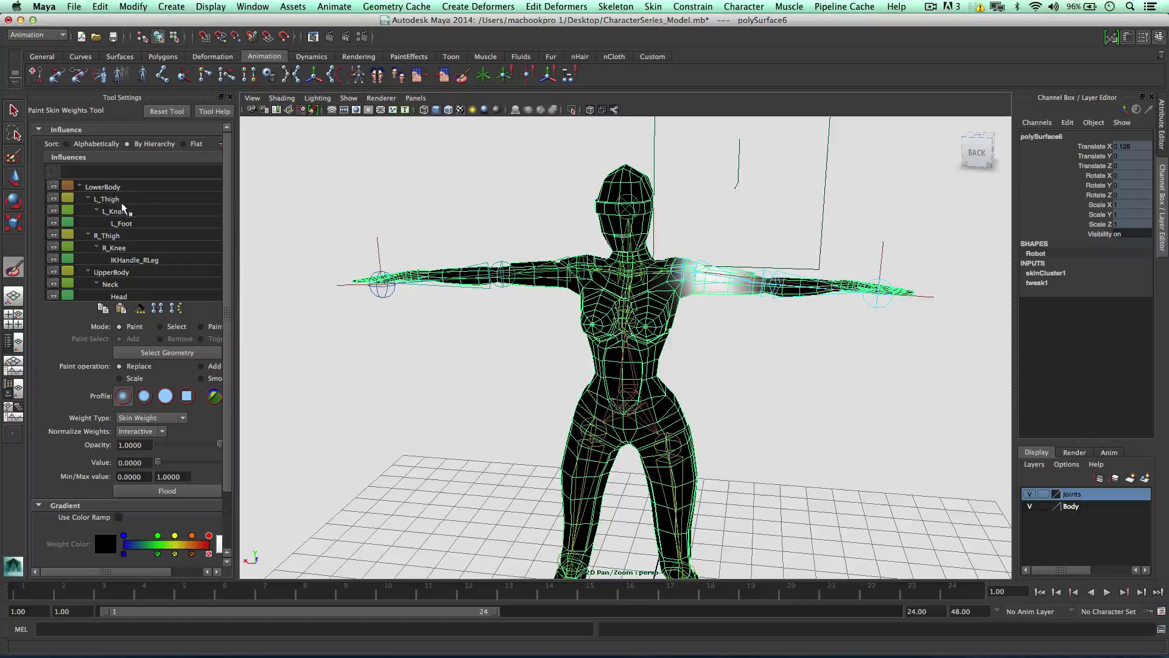
# Choose the Head influence and inspect its skin weights around the head and neck.
pyautogui.scroll(-2, 124, 209)
pyautogui.click(119, 248)
pyautogui.keyDown('alt'); pyautogui.moveTo(506, 232); pyautogui.dragTo(452, 230); pyautogui.keyUp('alt')
pyautogui.scroll(6, 501, 215)
pyautogui.keyDown('alt'); pyautogui.moveTo(500, 241); pyautogui.dragTo(502, 291, button='middle'); pyautogui.keyUp('alt')
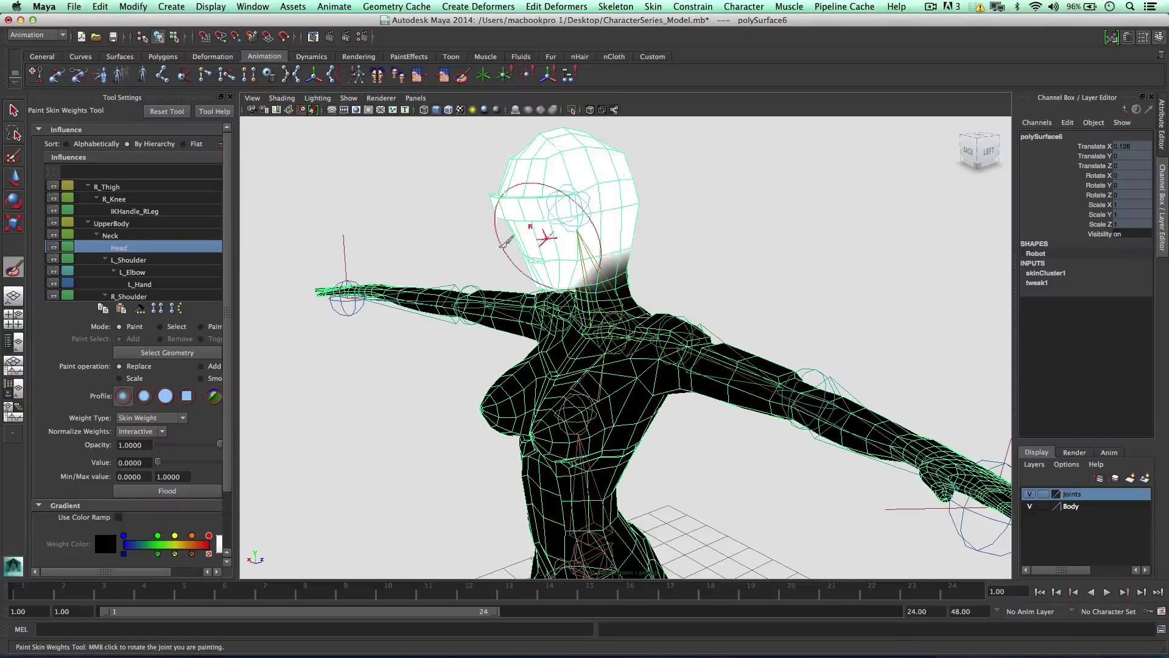
pyautogui.keyDown('alt'); pyautogui.moveTo(548, 229); pyautogui.dragTo(506, 214); pyautogui.keyUp('alt')
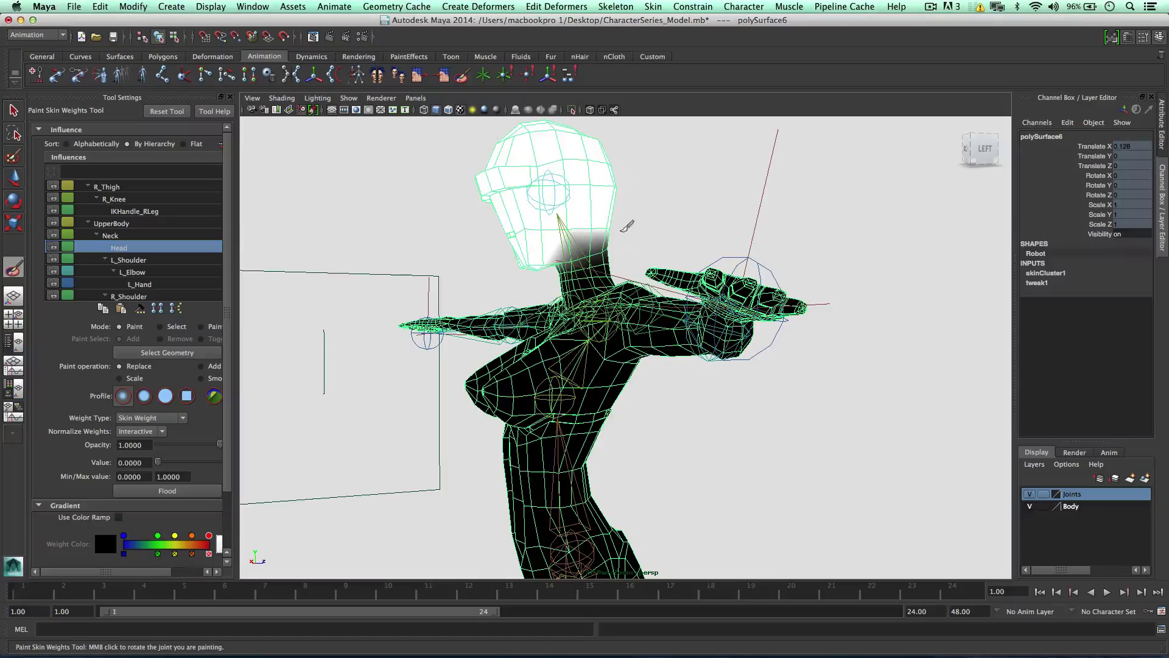
# Try rotating the head joint to check the neck's deformation, and return to skin weight painting on the body mesh.
pyautogui.press('e')
pyautogui.click(557, 189)
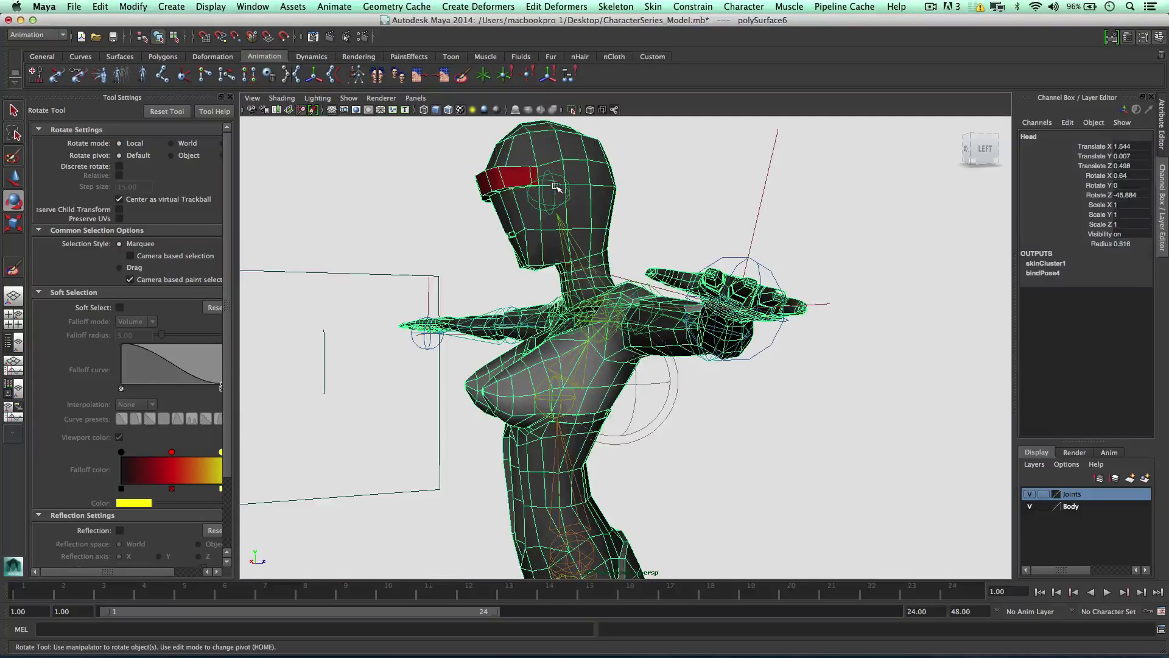
pyautogui.keyDown('alt'); pyautogui.moveTo(587, 199); pyautogui.dragTo(634, 201); pyautogui.keyUp('alt')
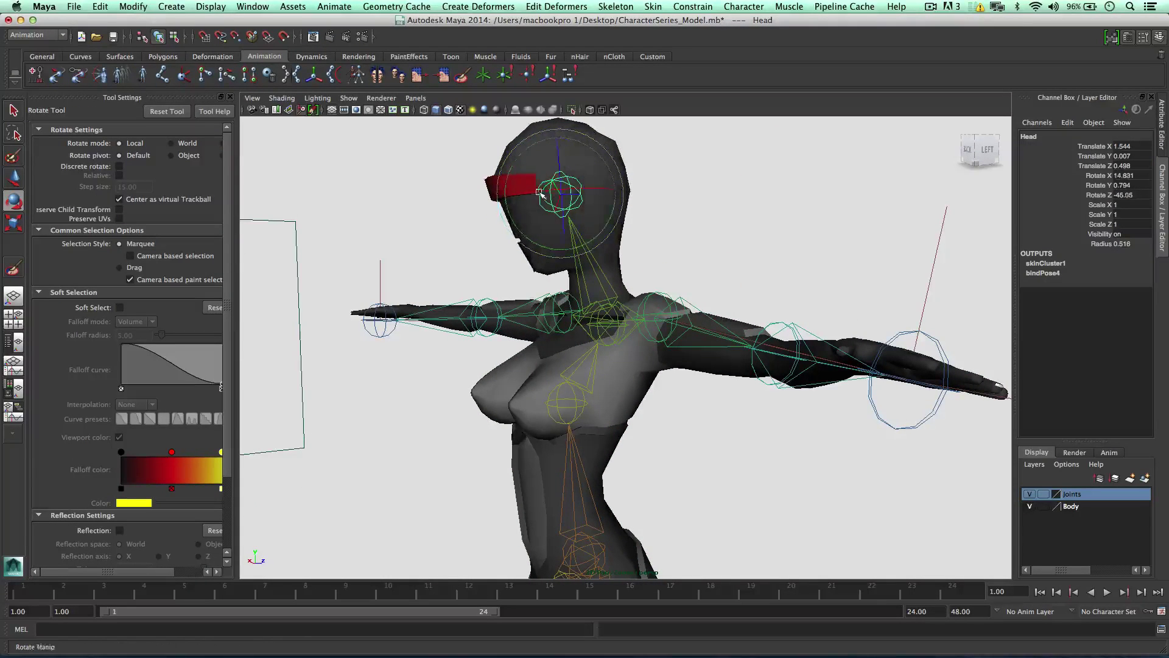
pyautogui.moveTo(539, 192); pyautogui.dragTo(572, 350)
pyautogui.click(571, 354)
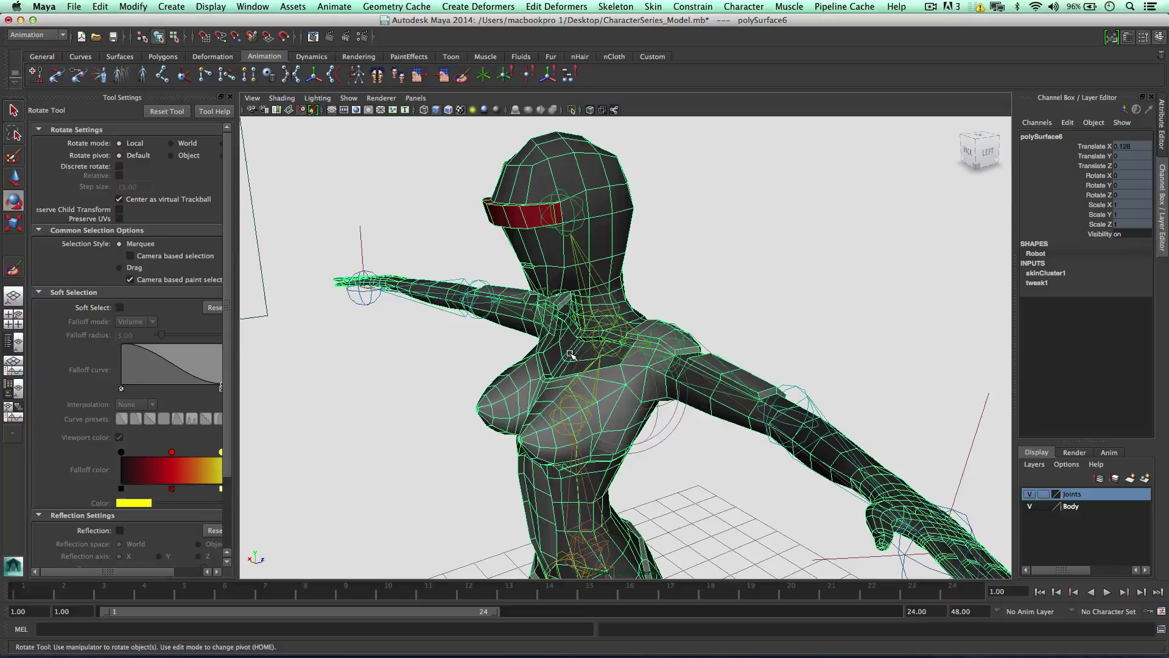
pyautogui.press('y')
pyautogui.moveTo(637, 283)
pyautogui.keyDown('alt'); pyautogui.mouseDown()
pyautogui.moveTo(578, 298)
pyautogui.moveTo(549, 284)
pyautogui.moveTo(547, 268)
pyautogui.moveTo(552, 256)
pyautogui.moveTo(584, 284)
pyautogui.moveTo(680, 272)
pyautogui.mouseUp(); pyautogui.keyUp('alt')
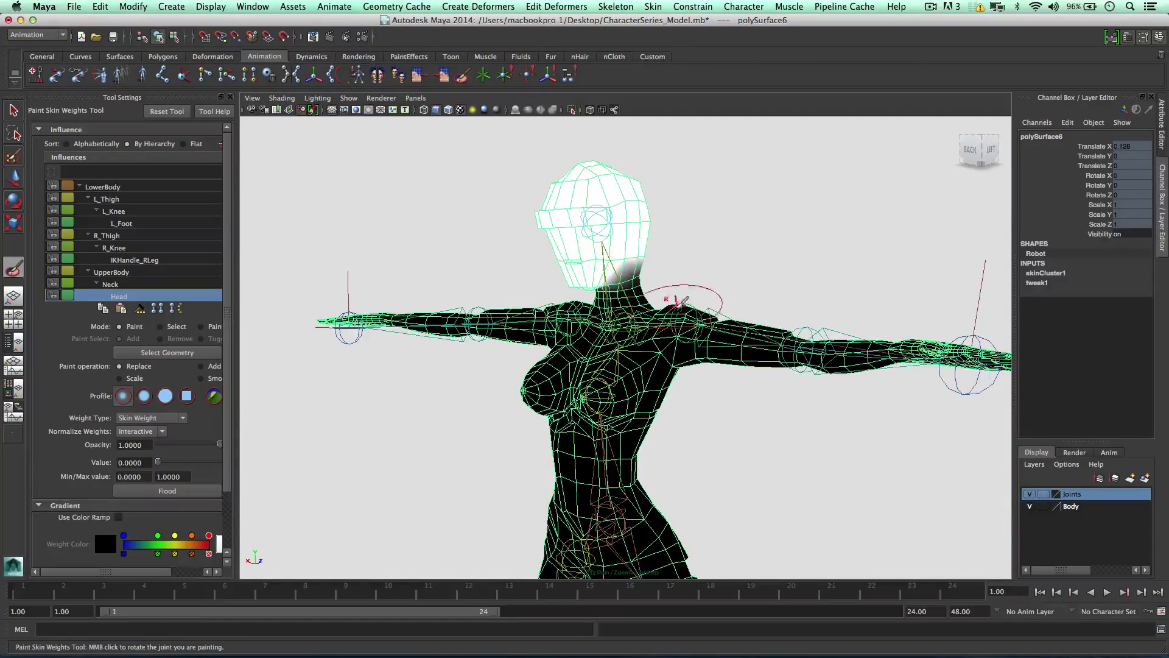
# Select the R_Shoulder joint, add the body mesh to the selection, and reactivate the Paint Skin Weights Tool.
pyautogui.press('w')
pyautogui.click(671, 314)
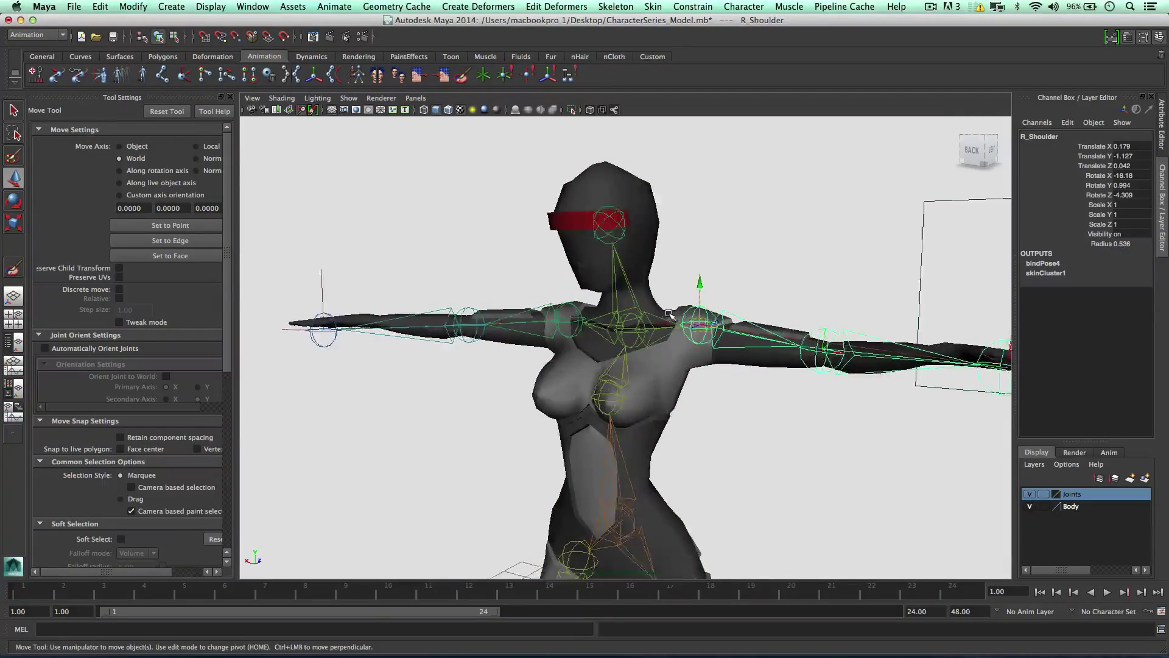
pyautogui.scroll(-3, 664, 329)
pyautogui.click(650, 361)
pyautogui.scroll(3, 654, 359)
pyautogui.press('y')
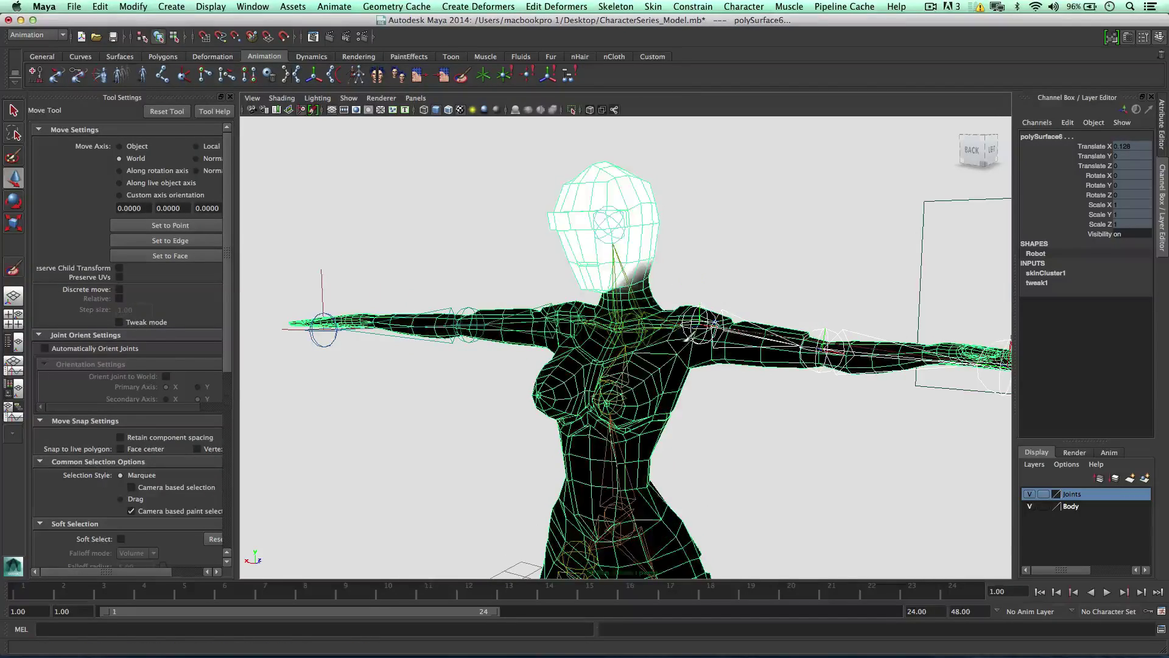
pyautogui.press('y')
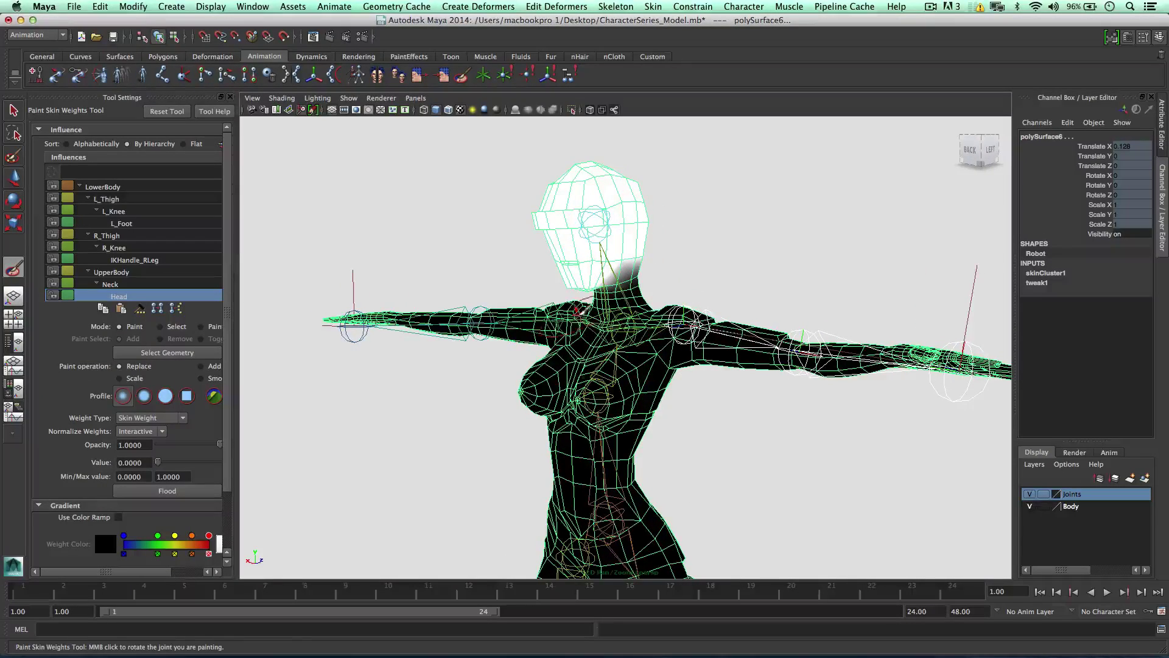
# Choose R_Shoulder as the influence to display its skin weights on the body mesh.
pyautogui.scroll(-2, 582, 310)
pyautogui.scroll(2, 583, 310)
pyautogui.scroll(-1, 583, 310)
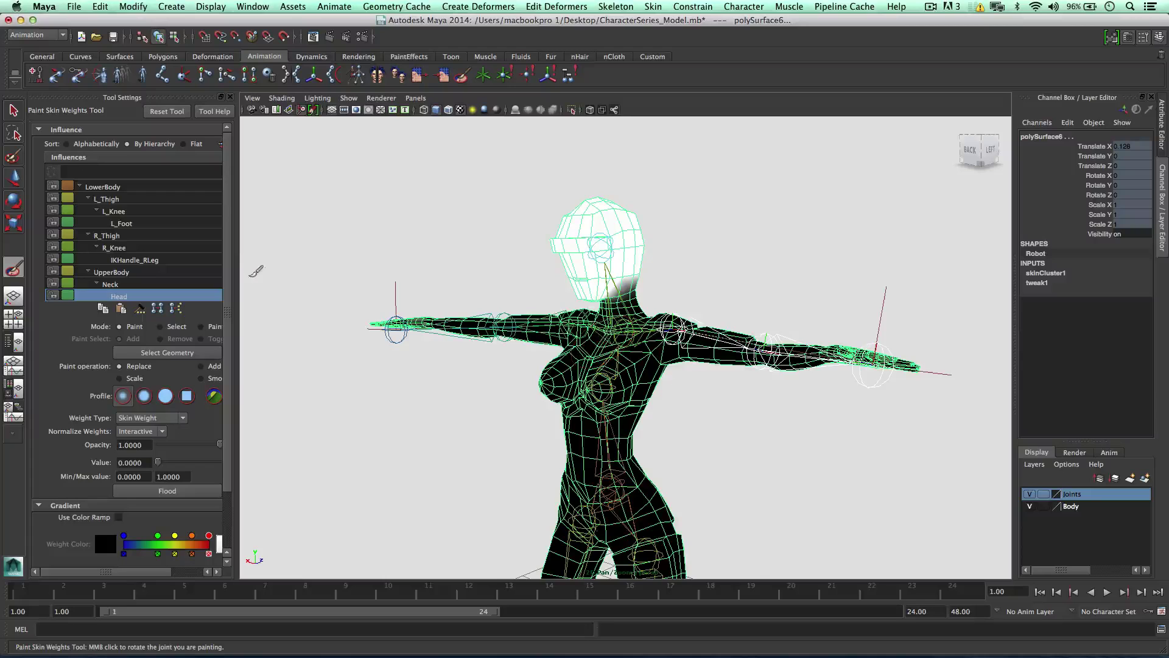
pyautogui.scroll(-1, 128, 247)
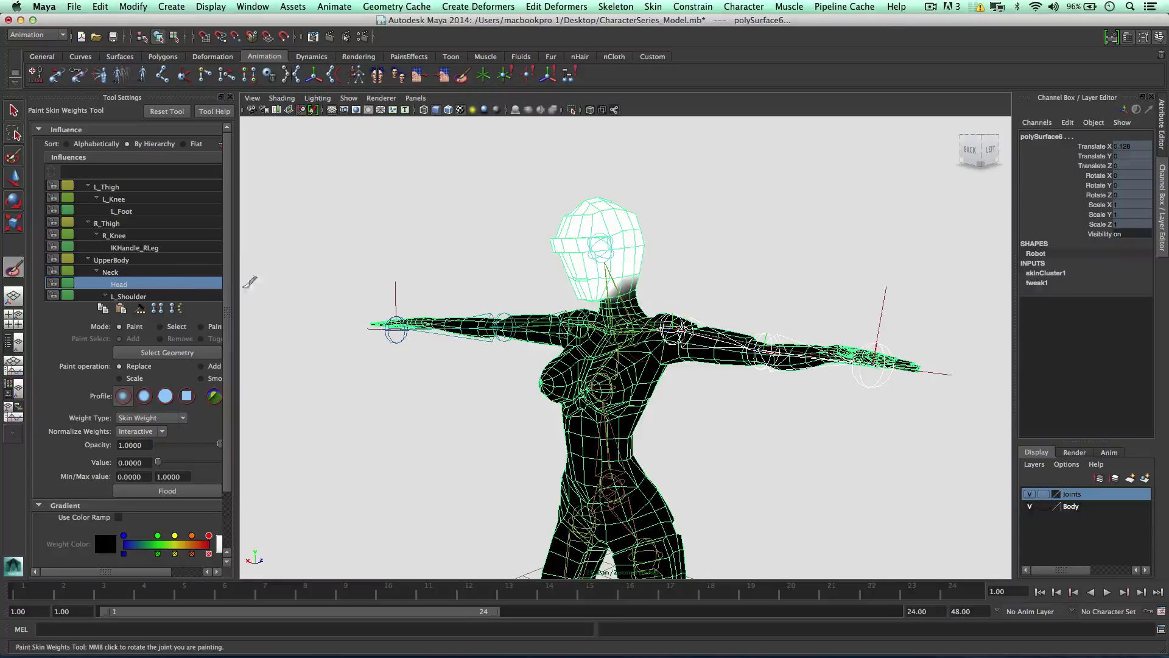
pyautogui.scroll(-5, 120, 241)
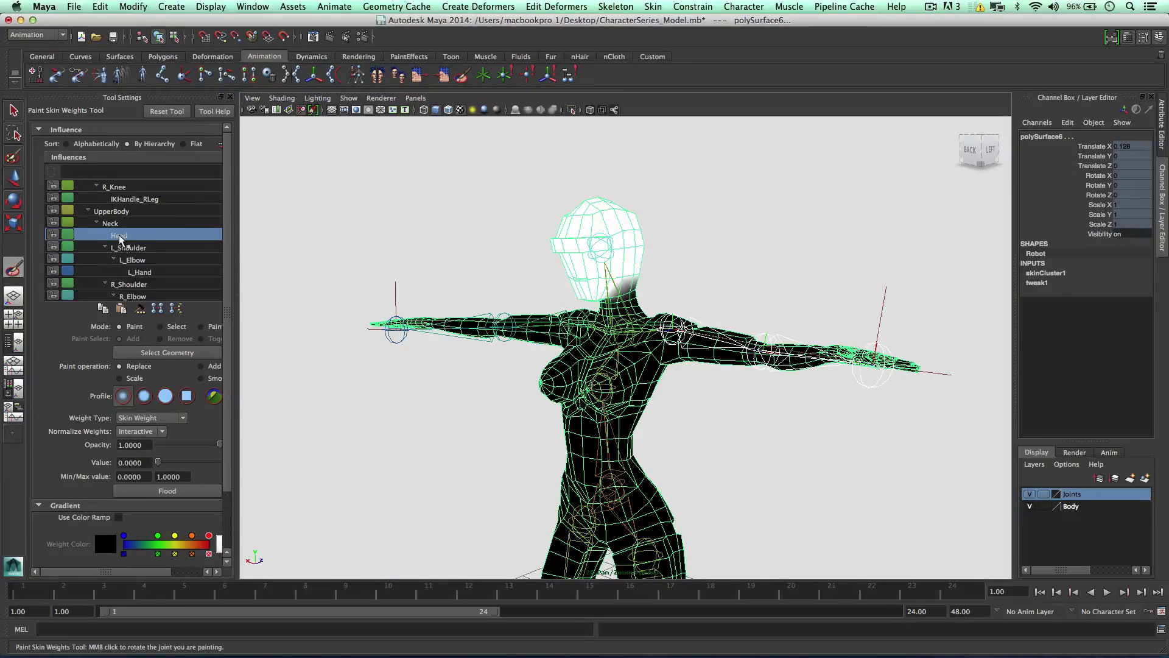
pyautogui.click(137, 272)
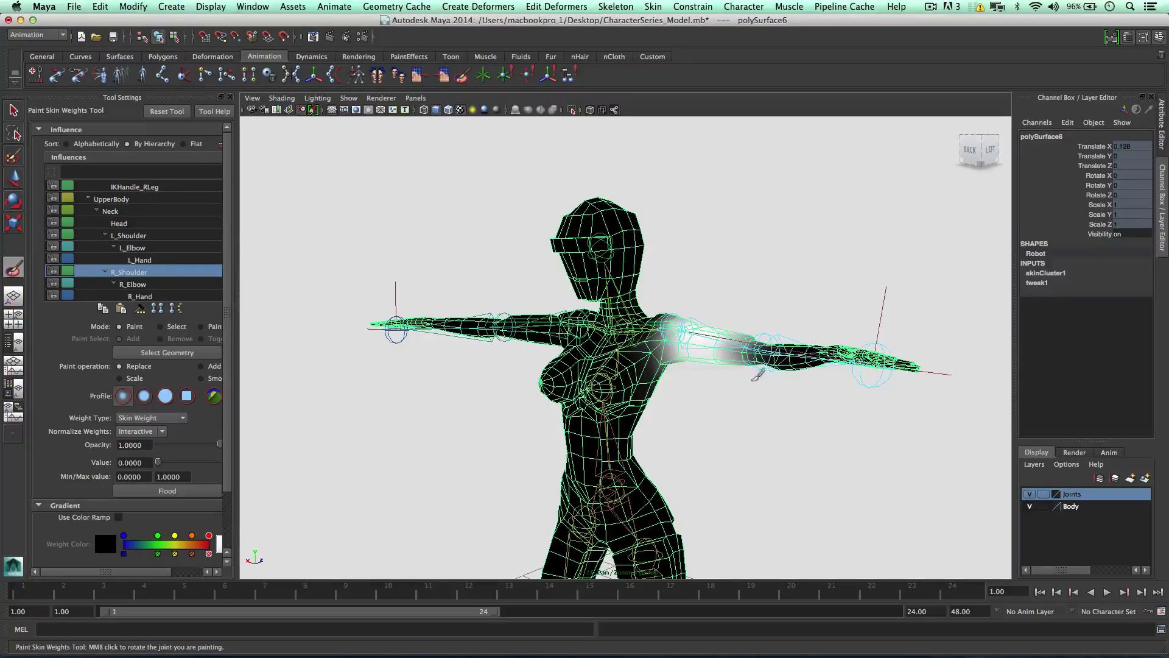
# Examine how the R_Shoulder weights spread across the armpit, upper arm and side of the chest.
pyautogui.scroll(3, 693, 337)
pyautogui.keyDown('alt'); pyautogui.moveTo(693, 337); pyautogui.dragTo(737, 240); pyautogui.keyUp('alt')
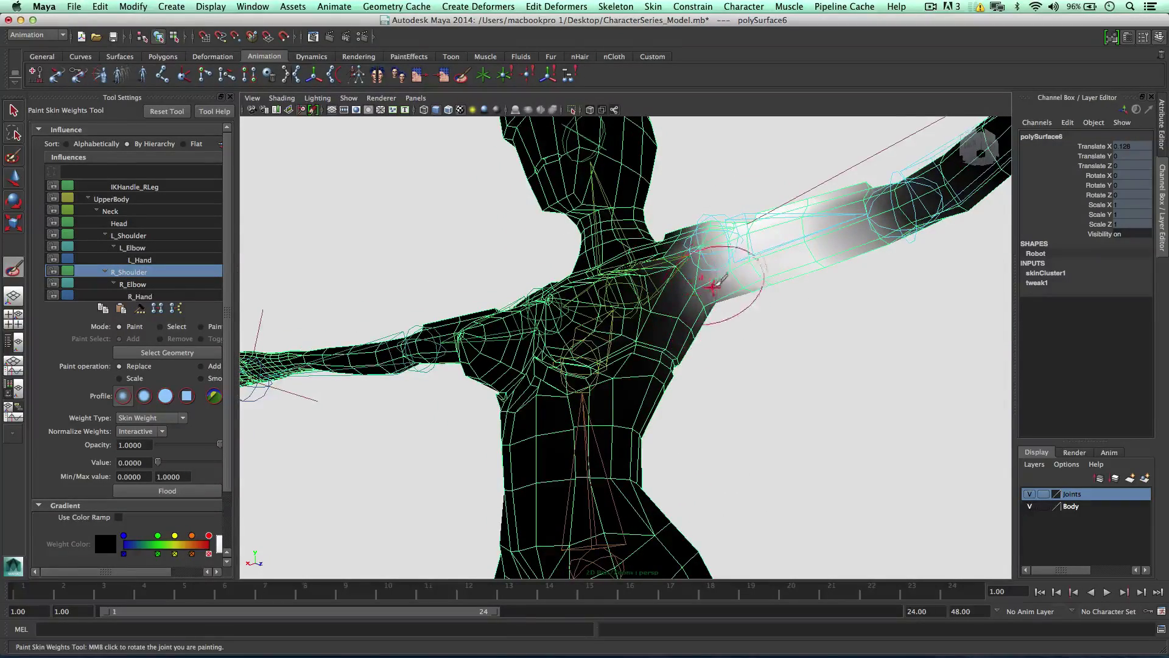
pyautogui.moveTo(725, 250)
pyautogui.keyDown('alt'); pyautogui.mouseDown()
pyautogui.moveTo(634, 278)
pyautogui.moveTo(635, 325)
pyautogui.moveTo(657, 318)
pyautogui.moveTo(691, 335)
pyautogui.moveTo(634, 300)
pyautogui.moveTo(586, 300)
pyautogui.mouseUp(); pyautogui.keyUp('alt')
pyautogui.scroll(-5, 634, 324)
pyautogui.scroll(3, 667, 321)
pyautogui.scroll(5, 694, 336)
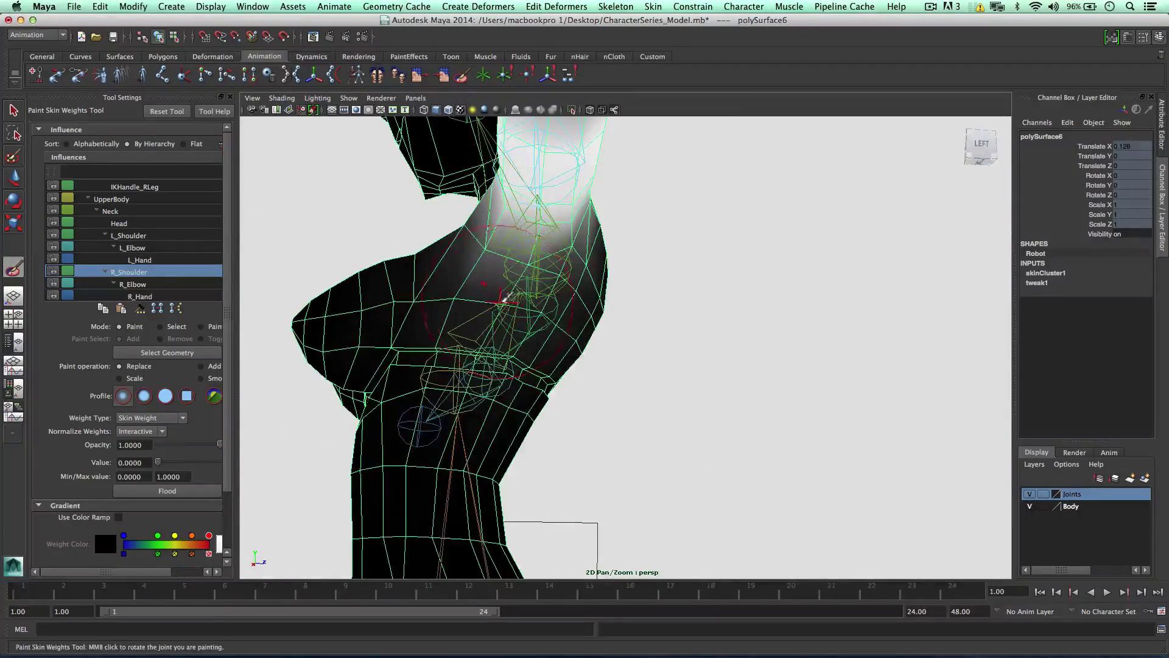
pyautogui.keyDown('alt'); pyautogui.moveTo(503, 302); pyautogui.dragTo(510, 298); pyautogui.keyUp('alt')
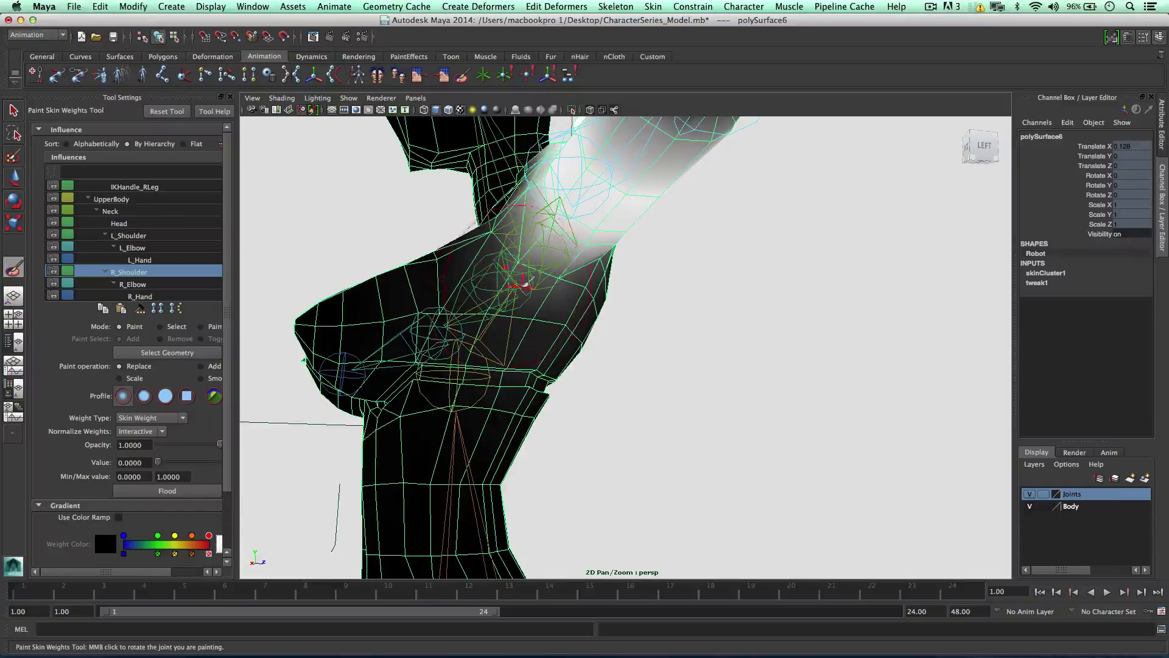
pyautogui.press(']')
pyautogui.press(']')
pyautogui.press(']')
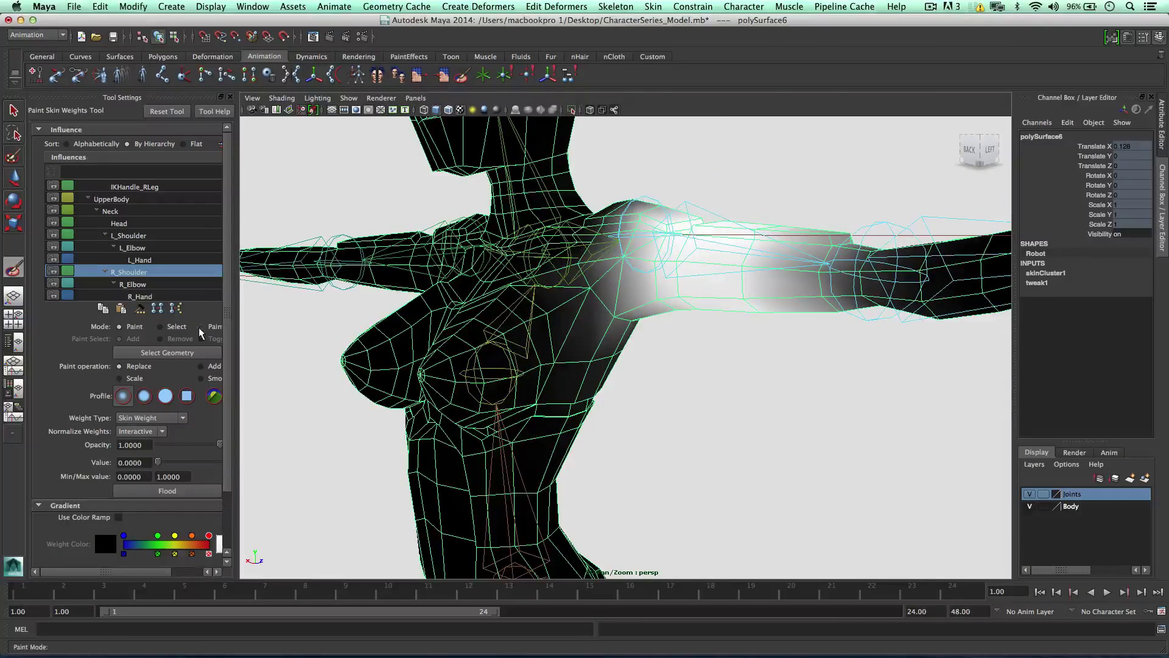
# Try the Scale paint operation with a resized brush on the R_Shoulder weights below the armpit.
pyautogui.moveTo(236, 365); pyautogui.dragTo(256, 364)
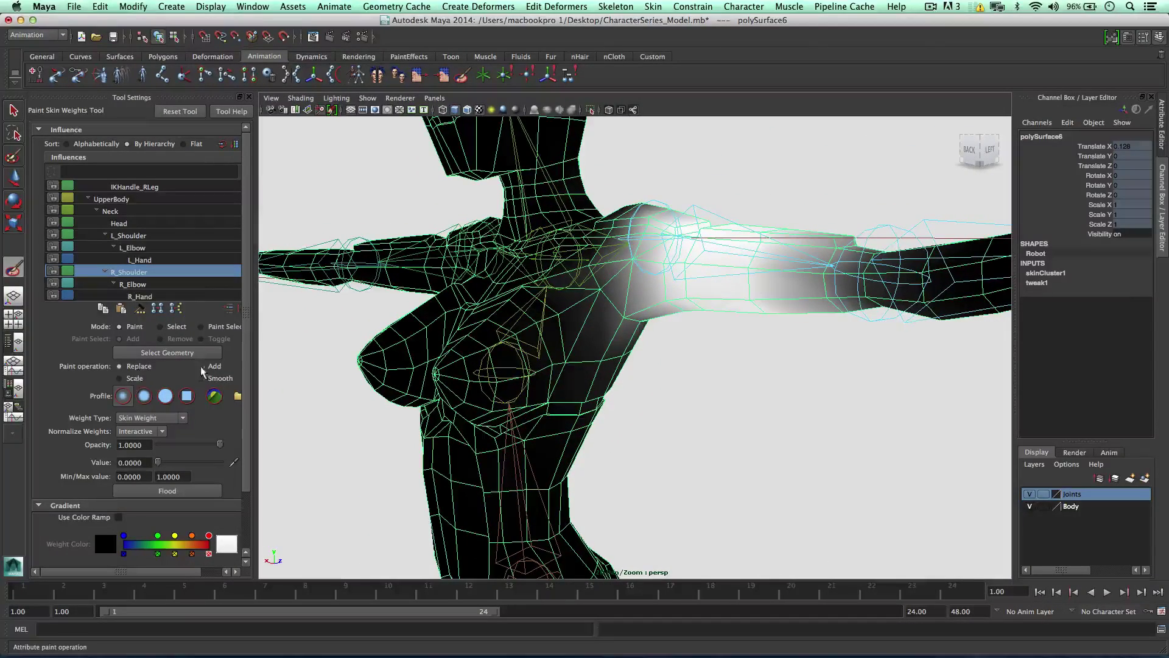
pyautogui.click(139, 379)
pyautogui.press('b')
pyautogui.moveTo(578, 358)
pyautogui.mouseDown()
pyautogui.moveTo(565, 358)
pyautogui.moveTo(612, 354)
pyautogui.mouseUp()
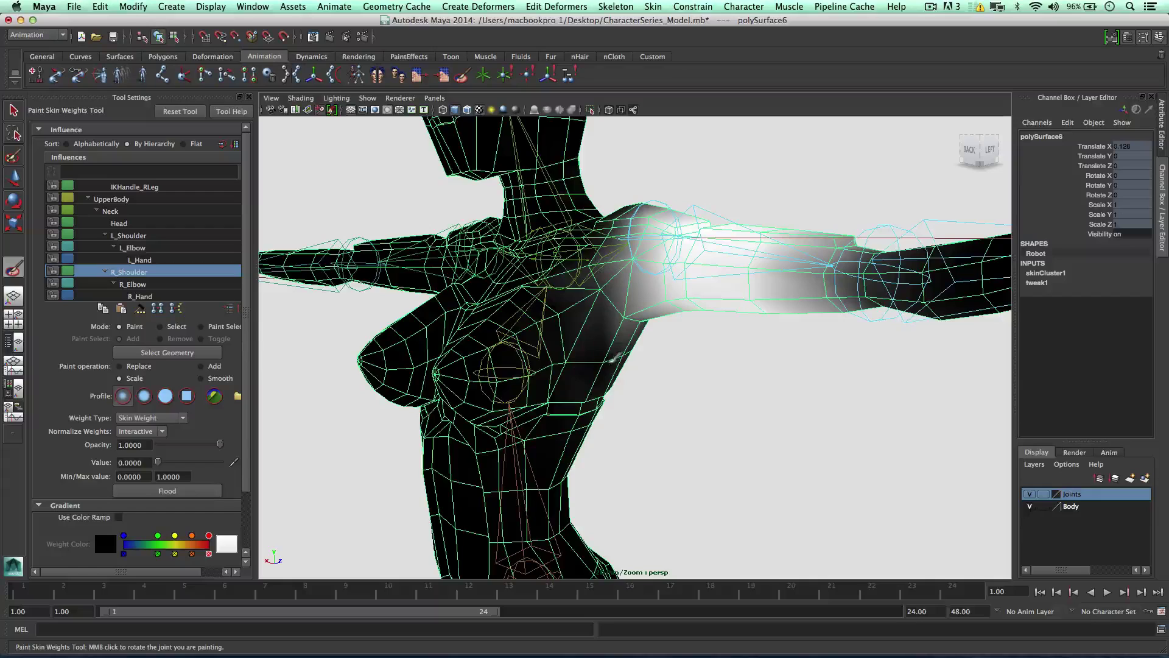
pyautogui.press('super+z')
pyautogui.press('super+z')
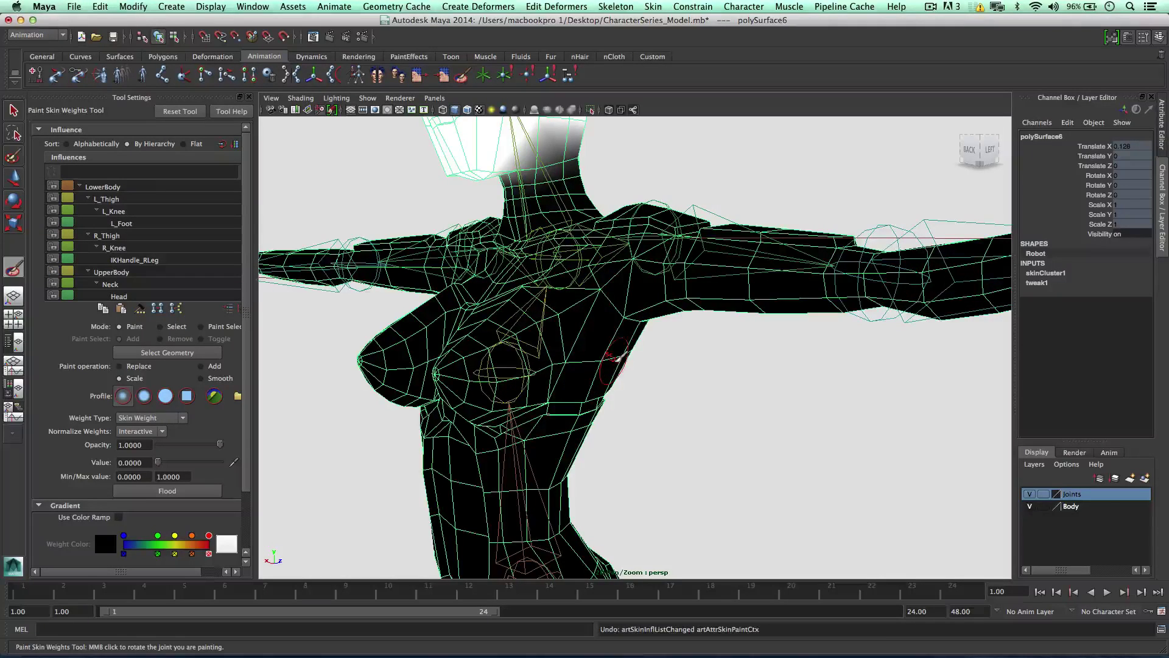
pyautogui.hotkey('shift', 'z')
# Switch the paint operation to Add and undo a test stroke on the side of the chest.
pyautogui.click(201, 366)
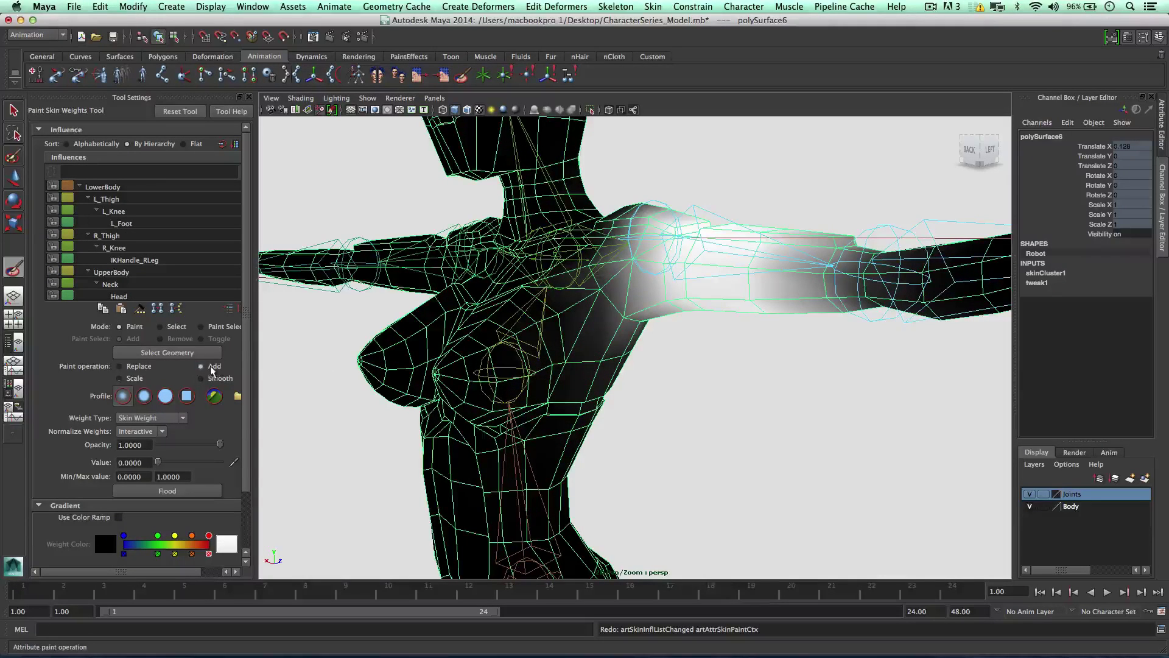
pyautogui.click(600, 360)
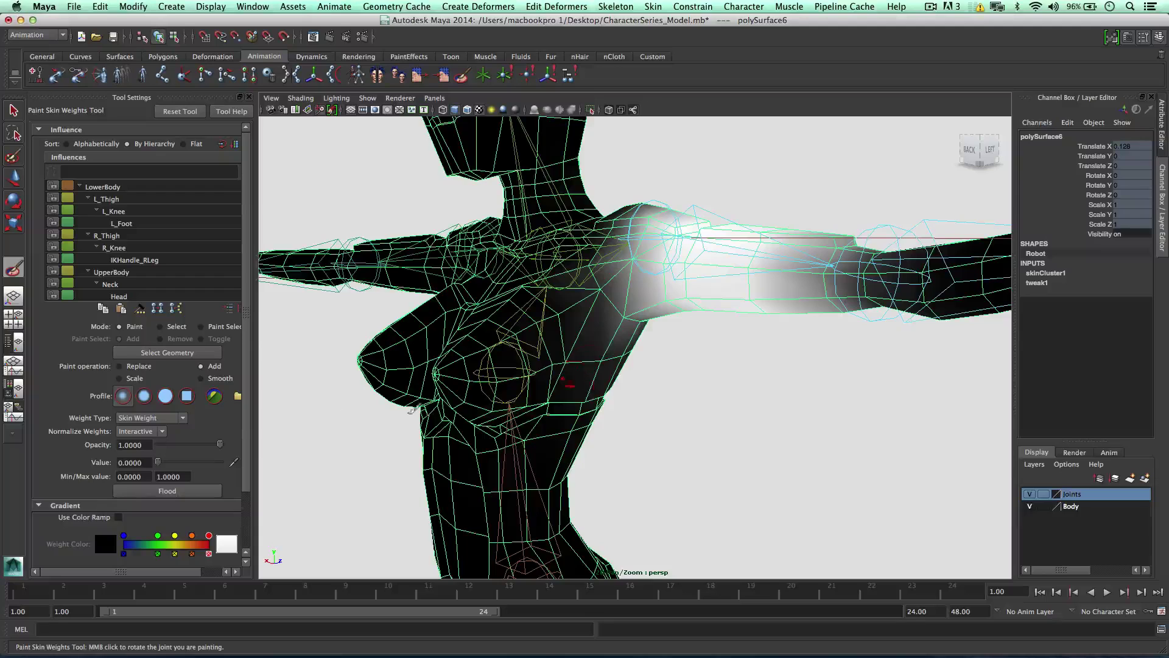
pyautogui.moveTo(159, 462); pyautogui.dragTo(170, 463)
pyautogui.press('super+z')
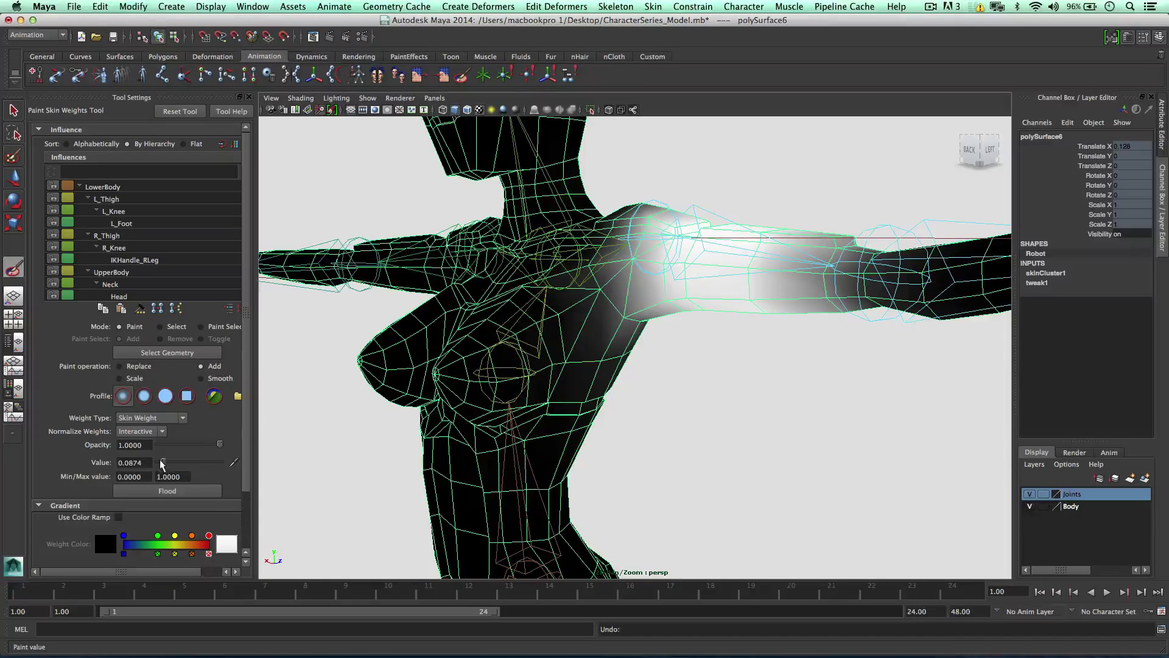
# Set the weight brush's value to 0.2427 and its opacity to 0.9806.
pyautogui.moveTo(162, 462); pyautogui.dragTo(219, 445)
pyautogui.click(151, 433)
pyautogui.click(170, 414)
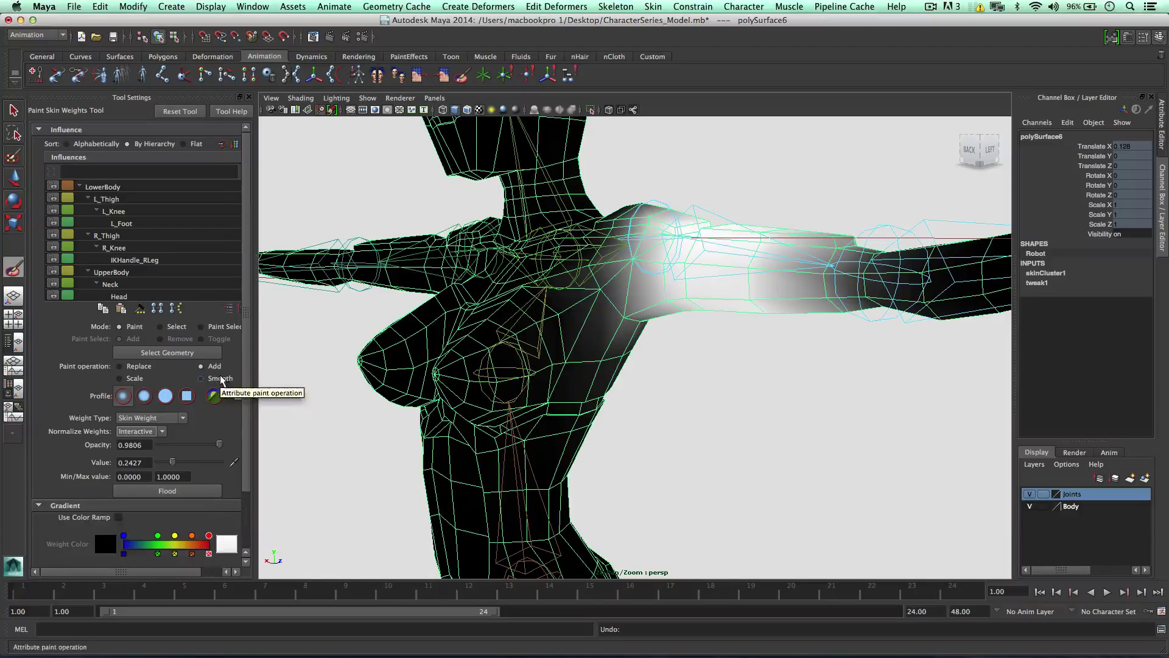
pyautogui.scroll(-3, 213, 392)
pyautogui.scroll(3, 203, 382)
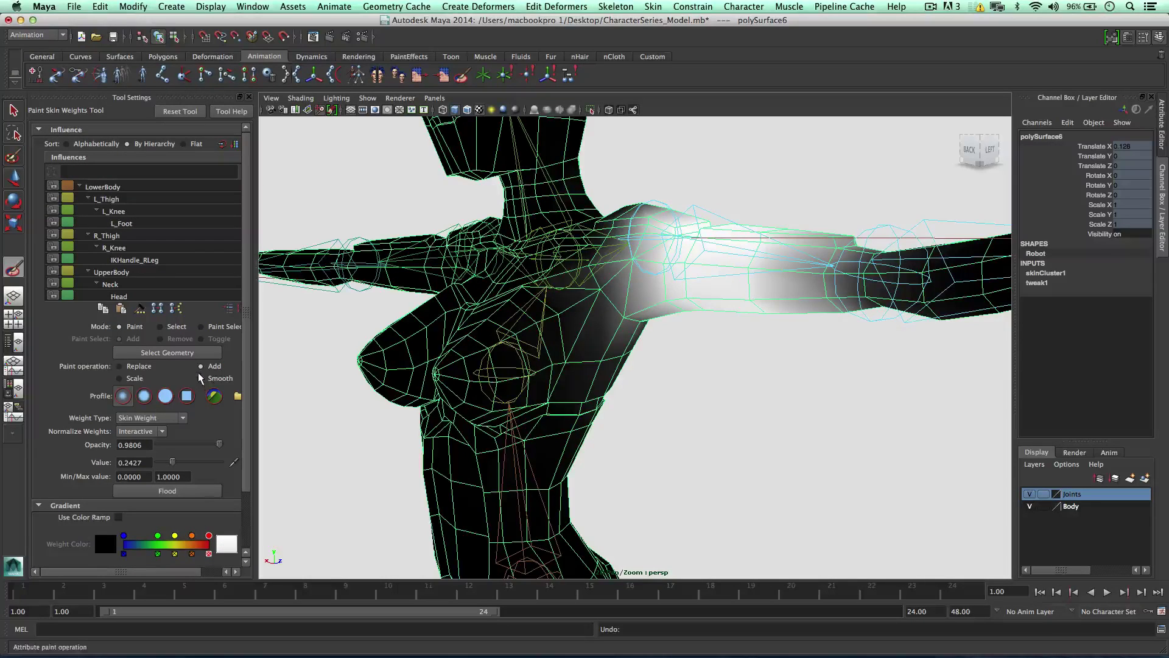
# Switch to the Rotate Tool, check the R_Shoulder joint on the whole character, and reselect the body mesh.
pyautogui.keyDown('alt'); pyautogui.moveTo(508, 304); pyautogui.dragTo(539, 312); pyautogui.keyUp('alt')
pyautogui.press('e')
pyautogui.scroll(-3, 722, 222)
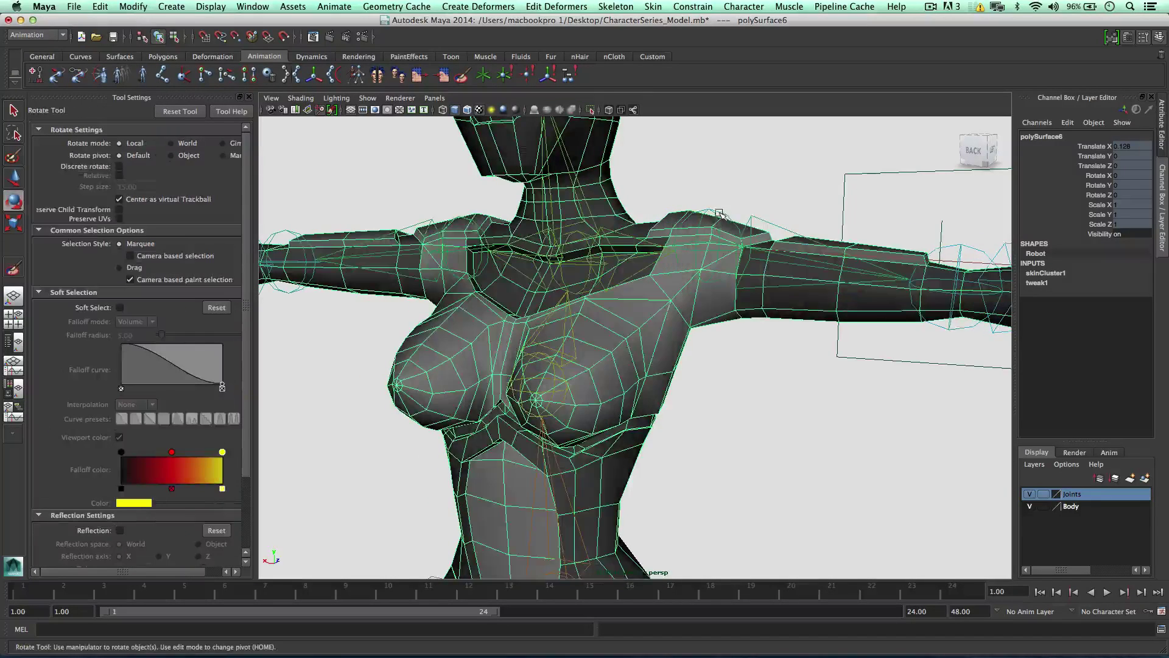
pyautogui.click(721, 218)
pyautogui.scroll(-3, 707, 233)
pyautogui.keyDown('alt'); pyautogui.moveTo(705, 235); pyautogui.dragTo(719, 256); pyautogui.keyUp('alt')
pyautogui.scroll(-4, 581, 341)
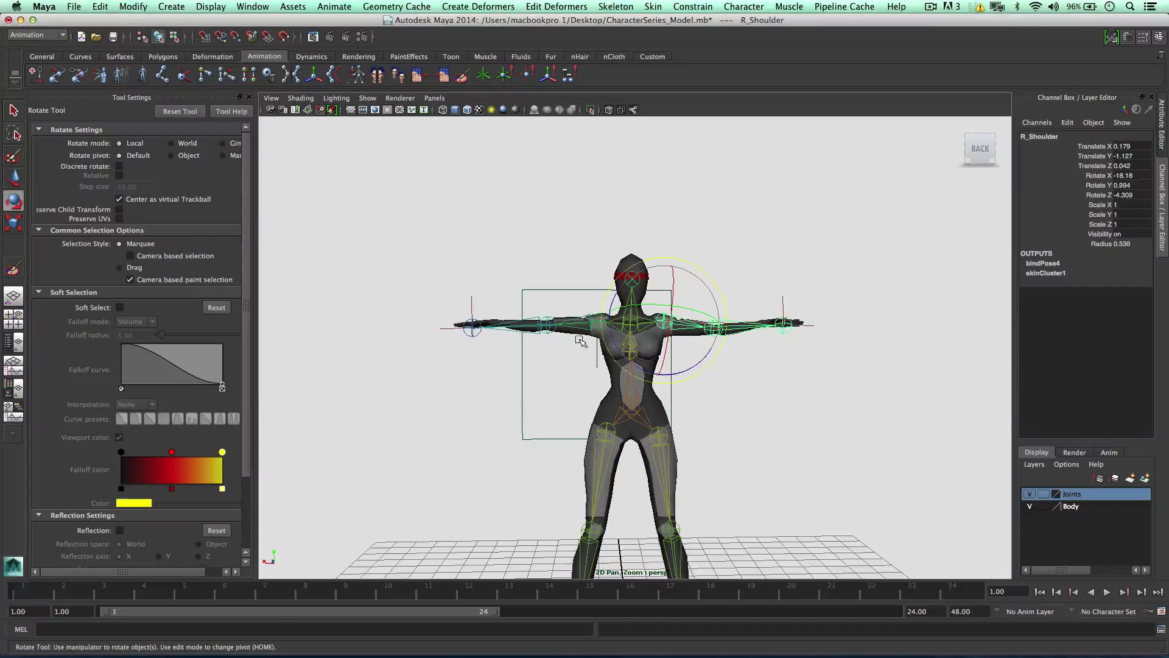
pyautogui.click(618, 373)
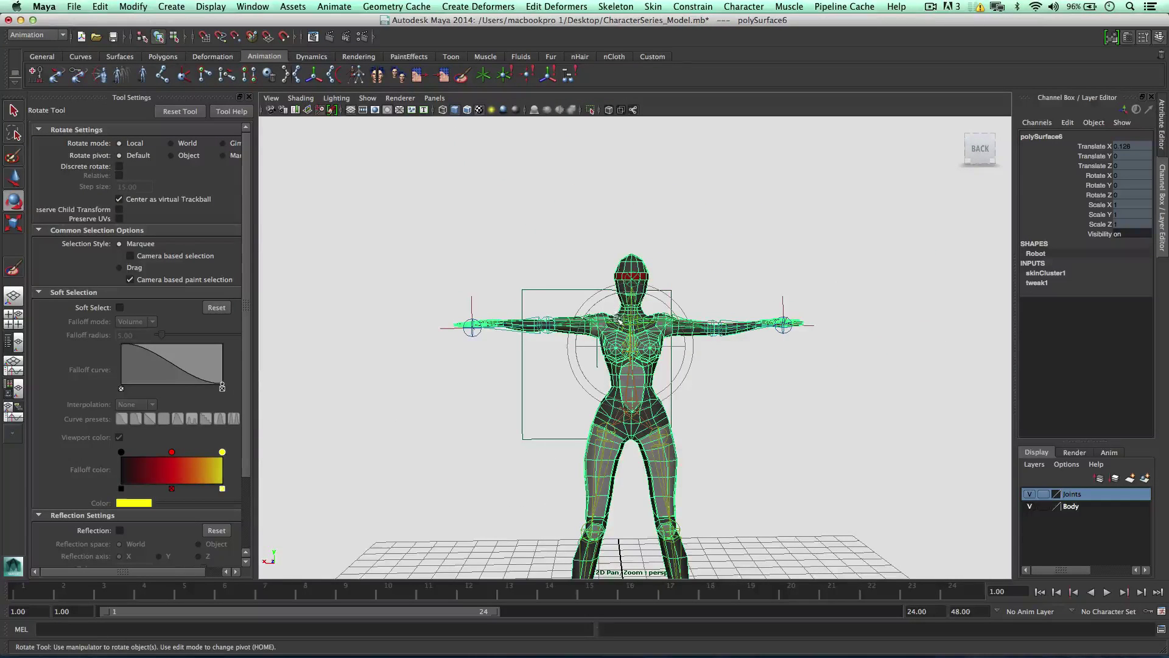
# Frame the full character, switch to the full-size front view, and check that view's object display filters.
pyautogui.scroll(-3, 618, 320)
pyautogui.keyDown('alt'); pyautogui.moveTo(627, 324); pyautogui.dragTo(628, 292, button='middle'); pyautogui.keyUp('alt')
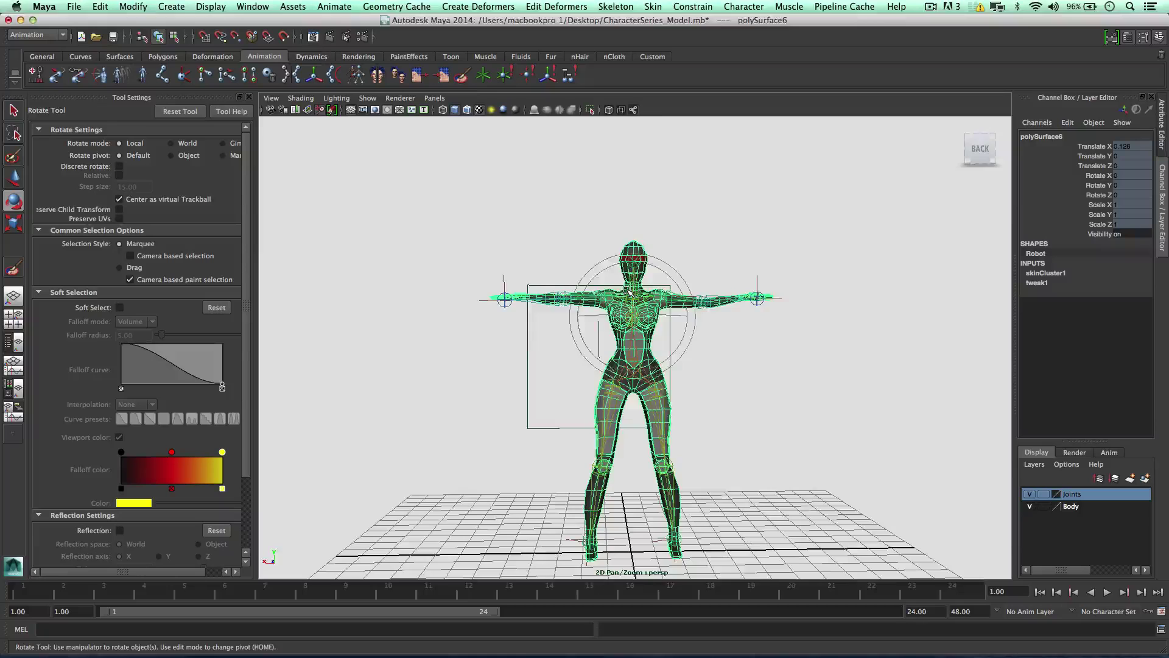
pyautogui.press('space')
pyautogui.press('space')
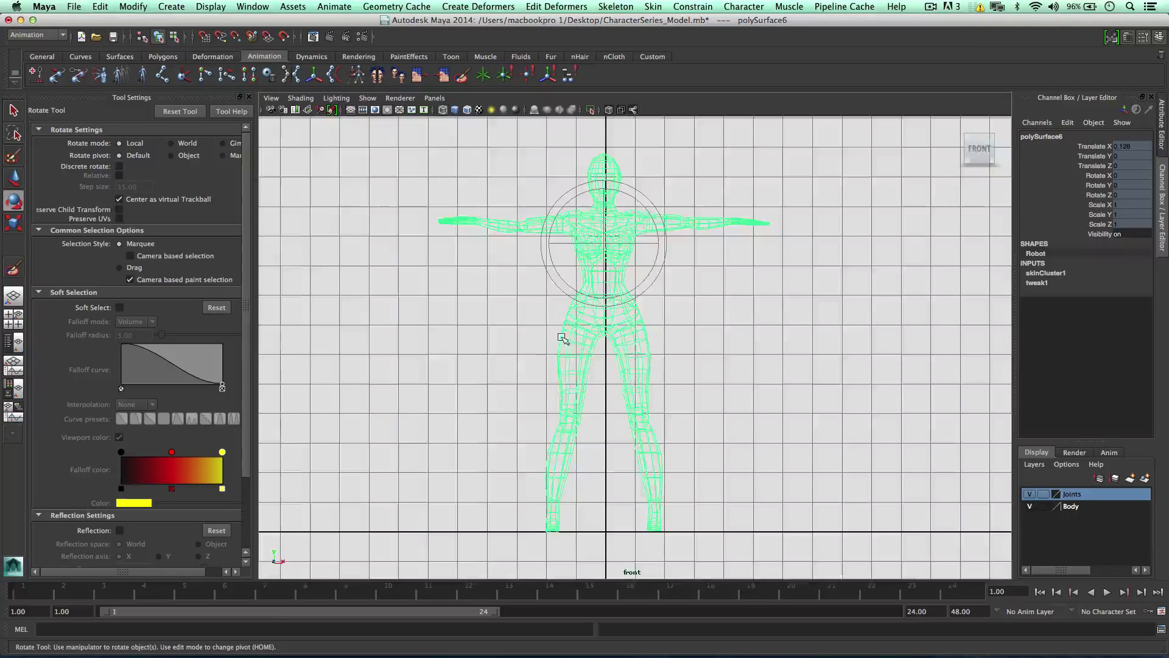
pyautogui.keyDown('alt'); pyautogui.moveTo(562, 339); pyautogui.dragTo(529, 360, button='middle'); pyautogui.keyUp('alt')
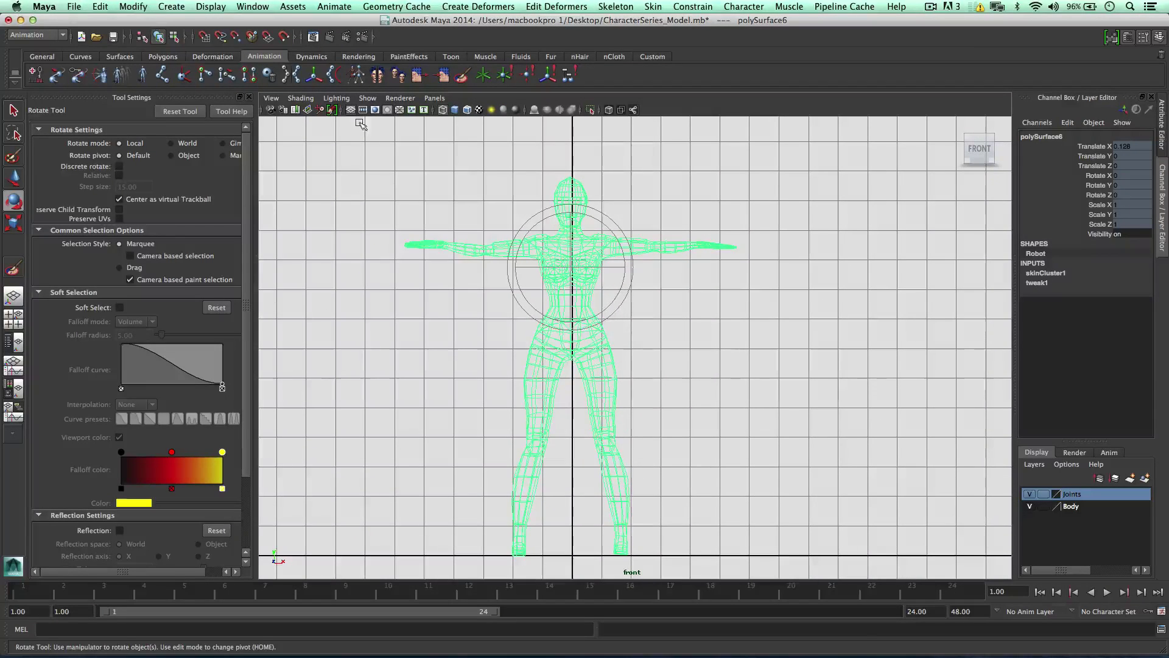
pyautogui.click(367, 98)
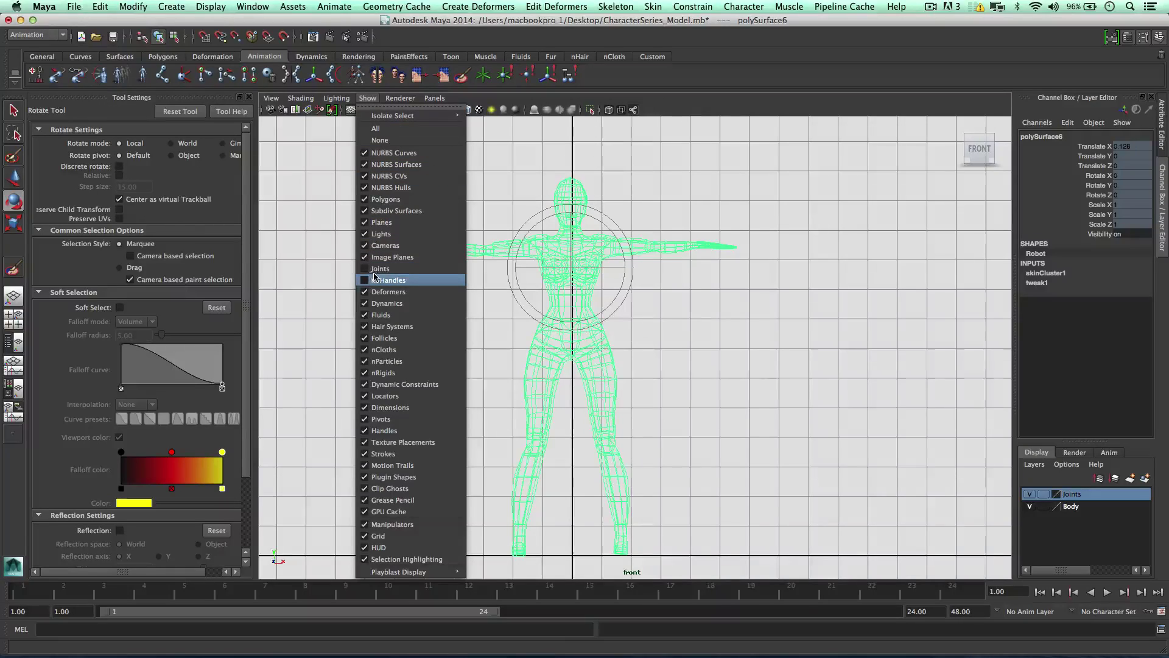
pyautogui.click(455, 270)
# Put the body mesh in vertex mode and select all its vertices from head to feet.
pyautogui.moveTo(498, 245); pyautogui.dragTo(491, 240, button='right')
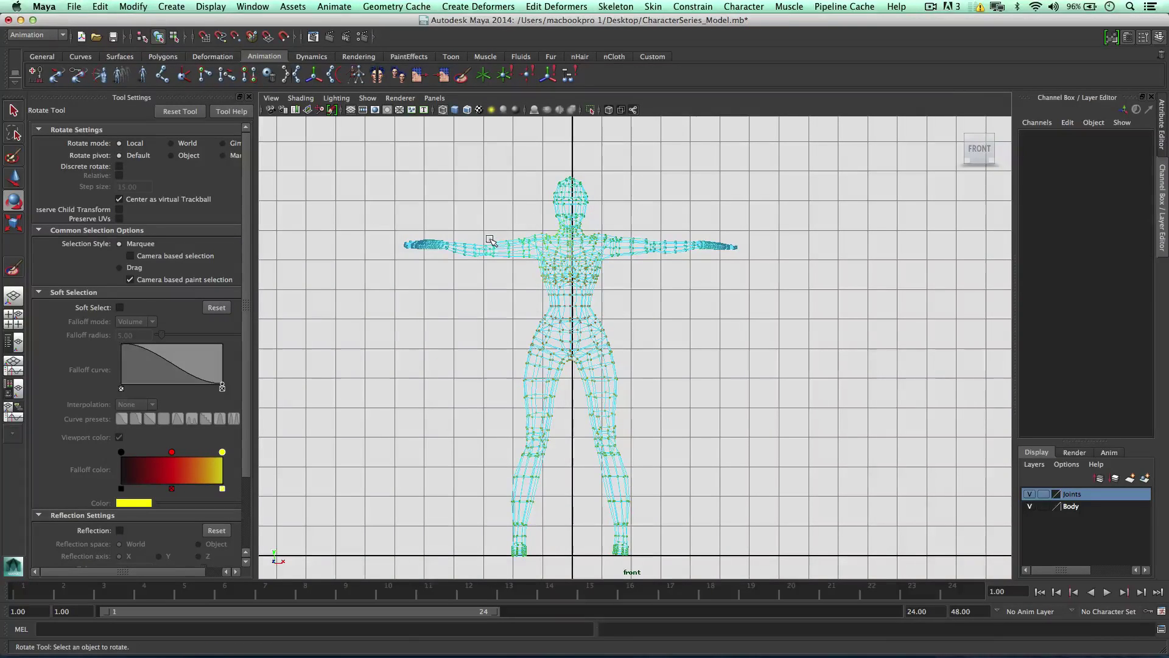
pyautogui.moveTo(385, 151); pyautogui.dragTo(739, 541)
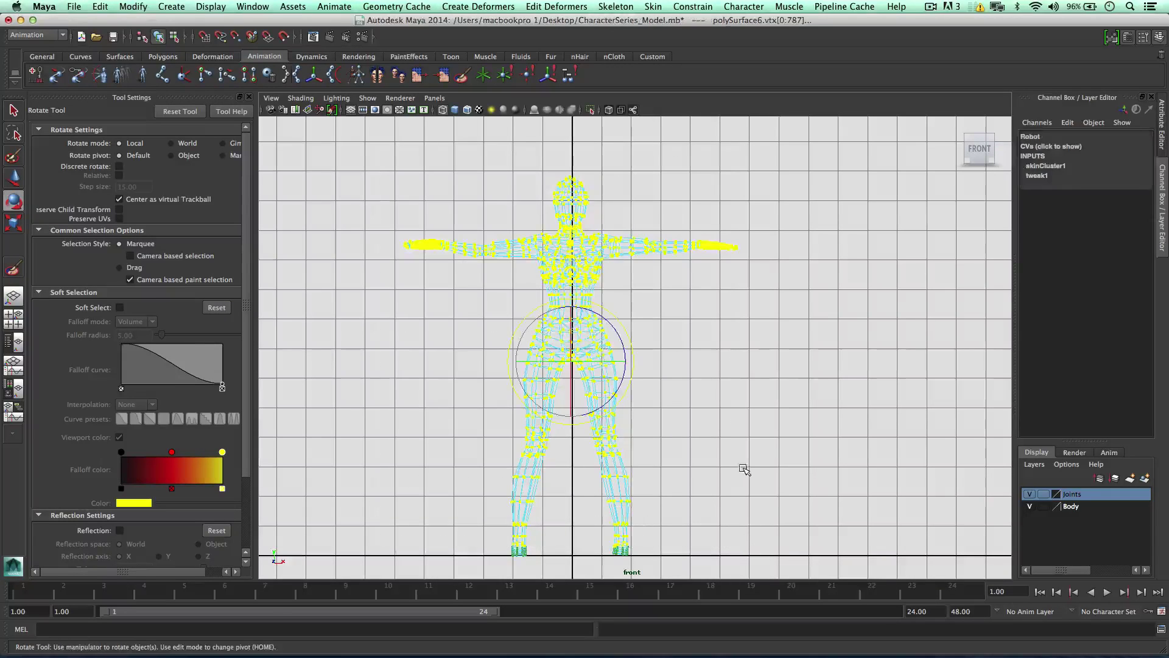
pyautogui.click(744, 470)
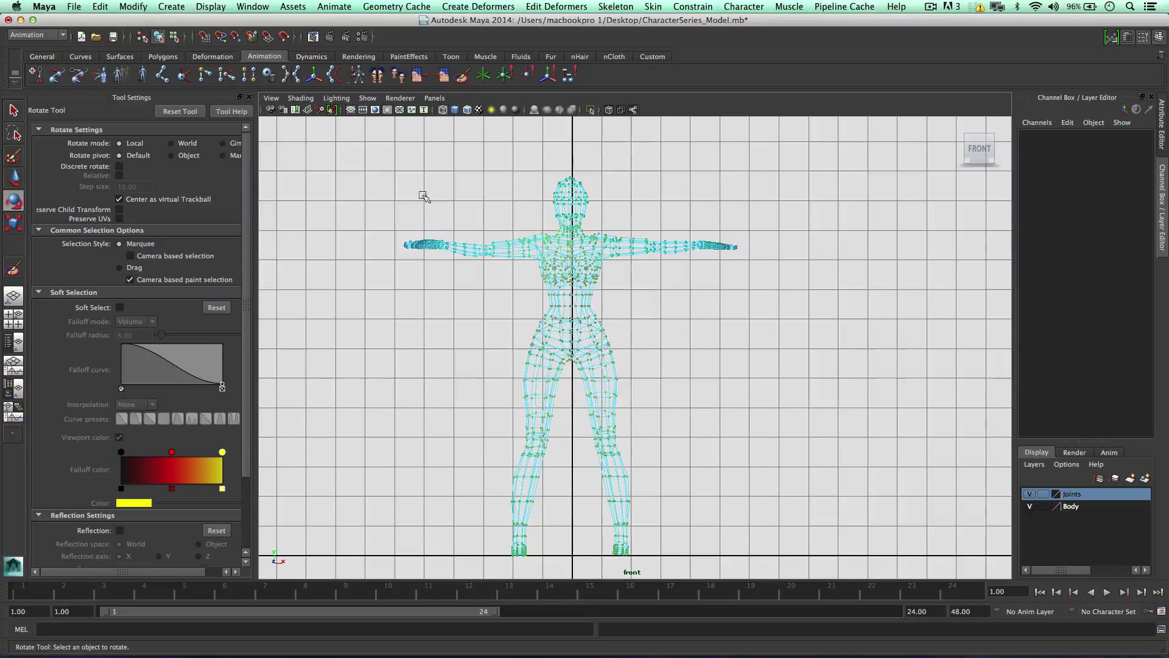
pyautogui.moveTo(356, 150); pyautogui.dragTo(749, 563)
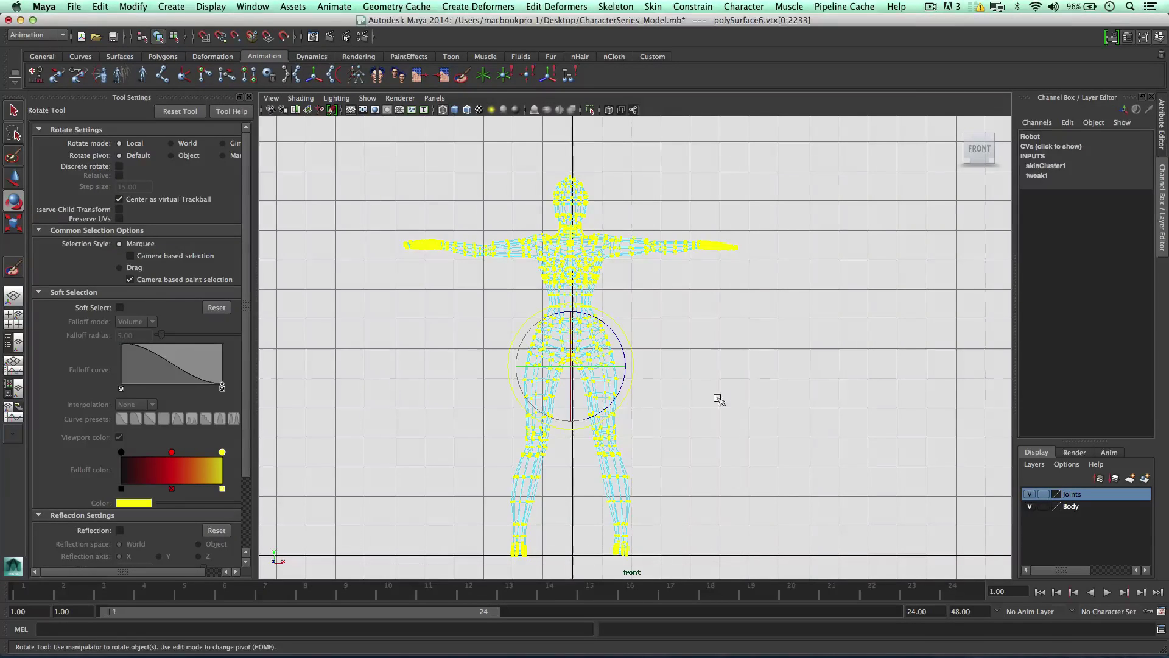
# Review the Mirror Skin Weights options for the selected vertices and close the dialog without mirroring.
pyautogui.click(614, 7)
pyautogui.moveTo(653, 6)
pyautogui.moveTo(646, 75)
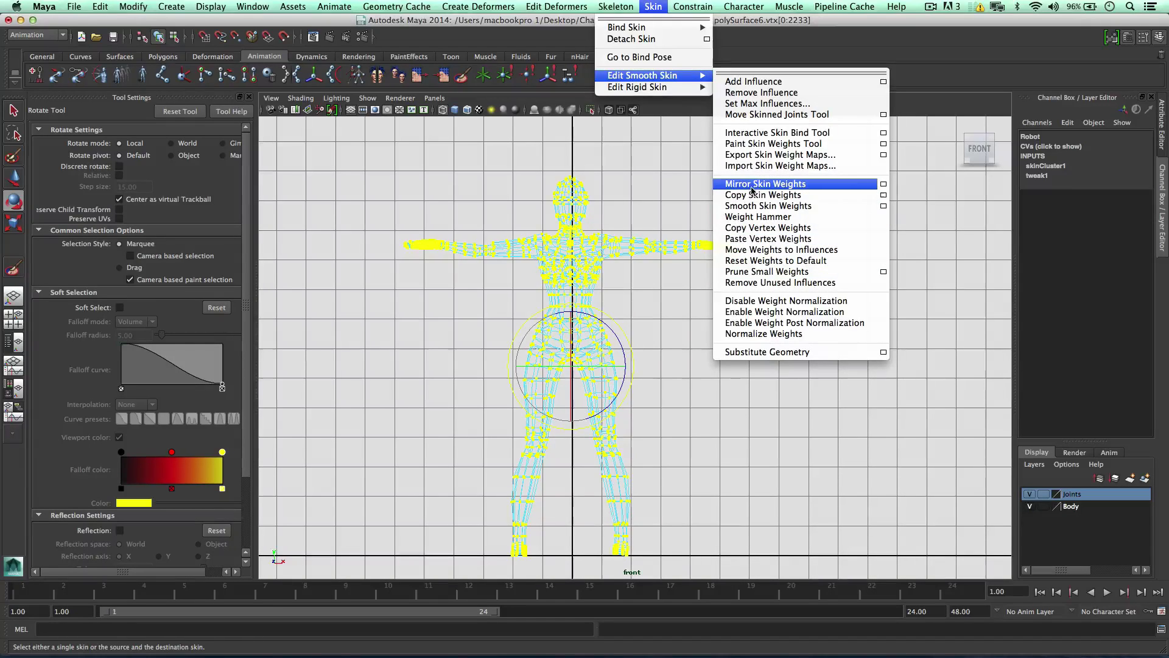
pyautogui.click(884, 185)
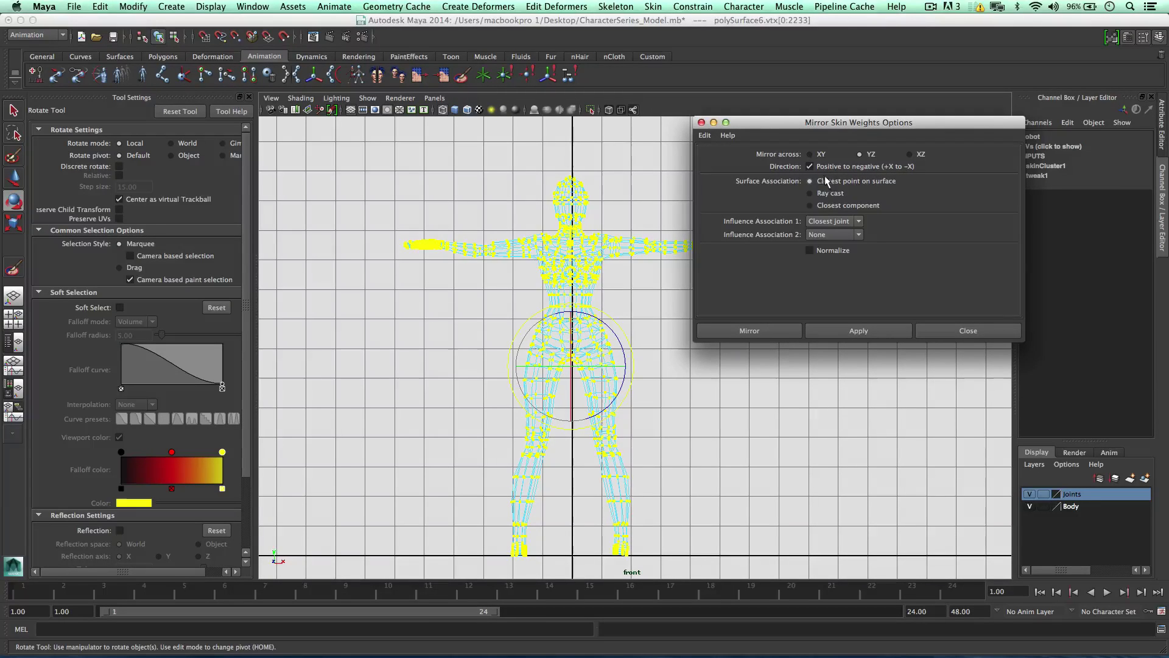
pyautogui.click(946, 326)
# Return to the full-size perspective view, take the body mesh out of vertex mode, and clear the selection.
pyautogui.press('space')
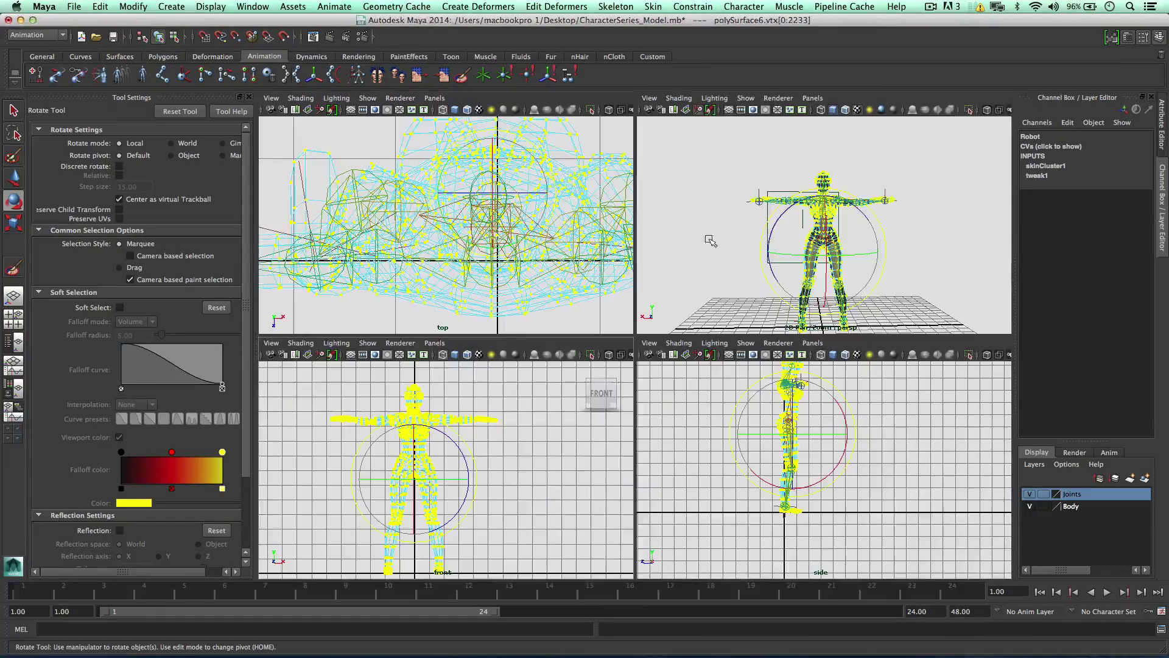
pyautogui.moveTo(739, 236)
pyautogui.keyDown('alt'); pyautogui.mouseDown()
pyautogui.moveTo(711, 240)
pyautogui.moveTo(727, 234)
pyautogui.mouseUp(); pyautogui.keyUp('alt')
pyautogui.press('space')
pyautogui.keyDown('alt'); pyautogui.moveTo(687, 224); pyautogui.dragTo(658, 243, button='right'); pyautogui.keyUp('alt')
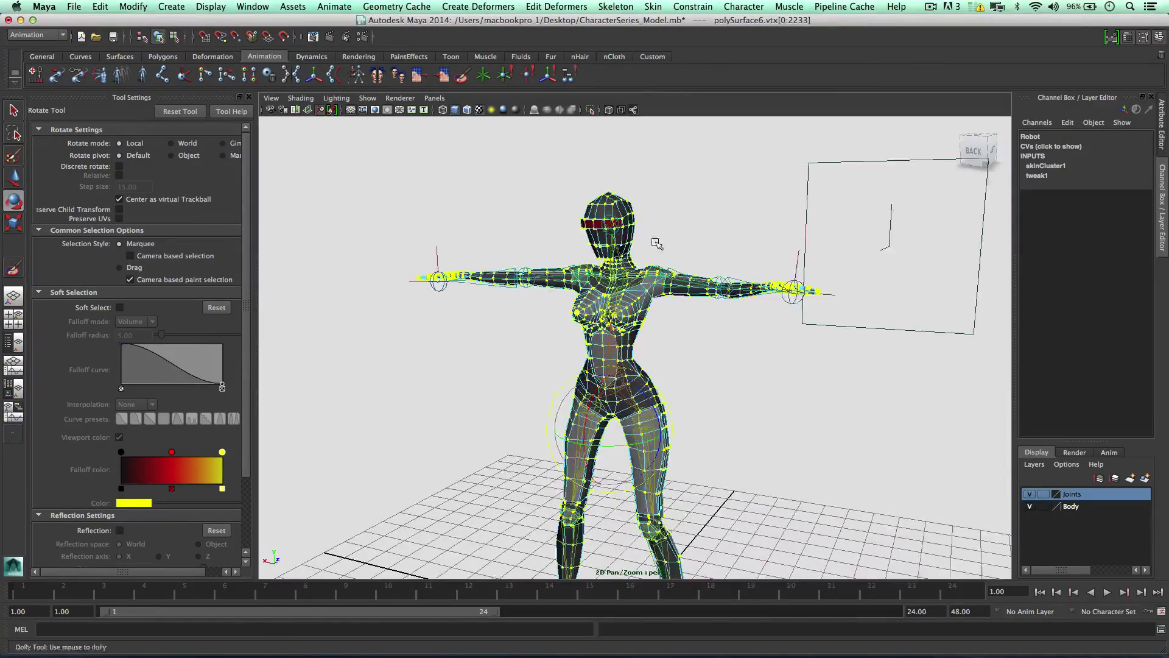
pyautogui.keyDown('alt'); pyautogui.moveTo(658, 243); pyautogui.dragTo(658, 251); pyautogui.keyUp('alt')
pyautogui.keyDown('alt'); pyautogui.moveTo(658, 250); pyautogui.dragTo(677, 242, button='right'); pyautogui.keyUp('alt')
pyautogui.keyDown('alt'); pyautogui.moveTo(677, 243); pyautogui.dragTo(678, 178, button='middle'); pyautogui.keyUp('alt')
pyautogui.keyDown('alt'); pyautogui.moveTo(679, 178); pyautogui.dragTo(684, 243, button='right'); pyautogui.keyUp('alt')
pyautogui.keyDown('alt'); pyautogui.moveTo(684, 243); pyautogui.dragTo(480, 247); pyautogui.keyUp('alt')
pyautogui.keyDown('alt'); pyautogui.moveTo(591, 295); pyautogui.dragTo(711, 313); pyautogui.keyUp('alt')
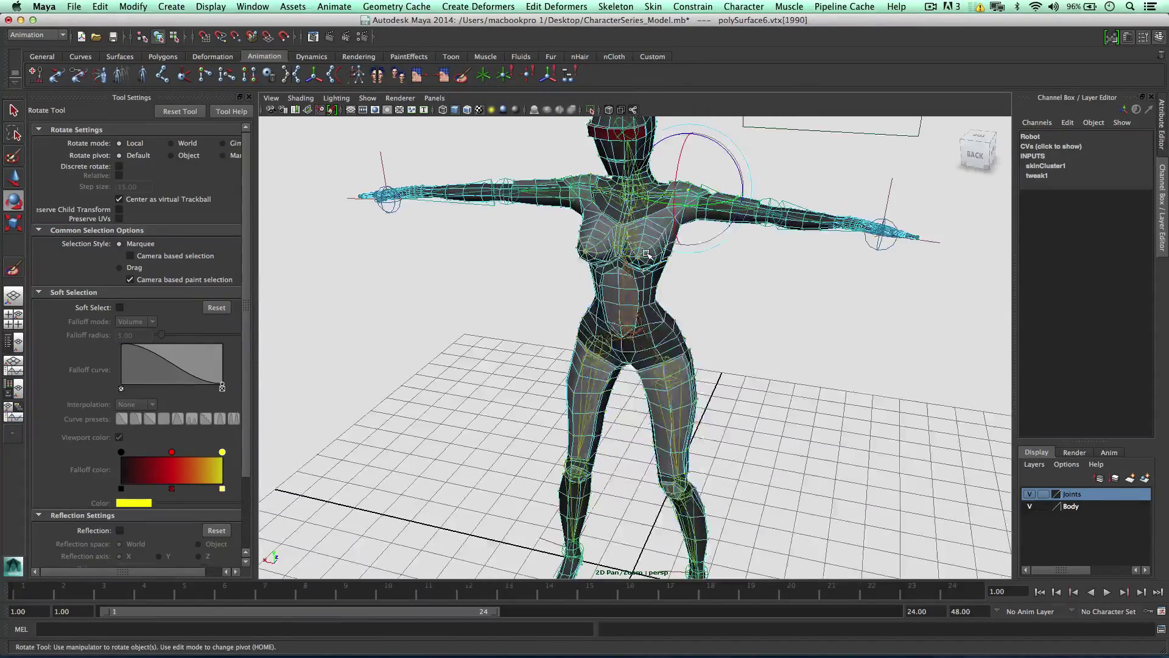
pyautogui.moveTo(647, 254); pyautogui.dragTo(700, 238, button='right')
pyautogui.click(707, 256)
# Rotate the R_Shoulder joint to lower the arm toward the side of the body, reaching about -55 on Z.
pyautogui.click(688, 192)
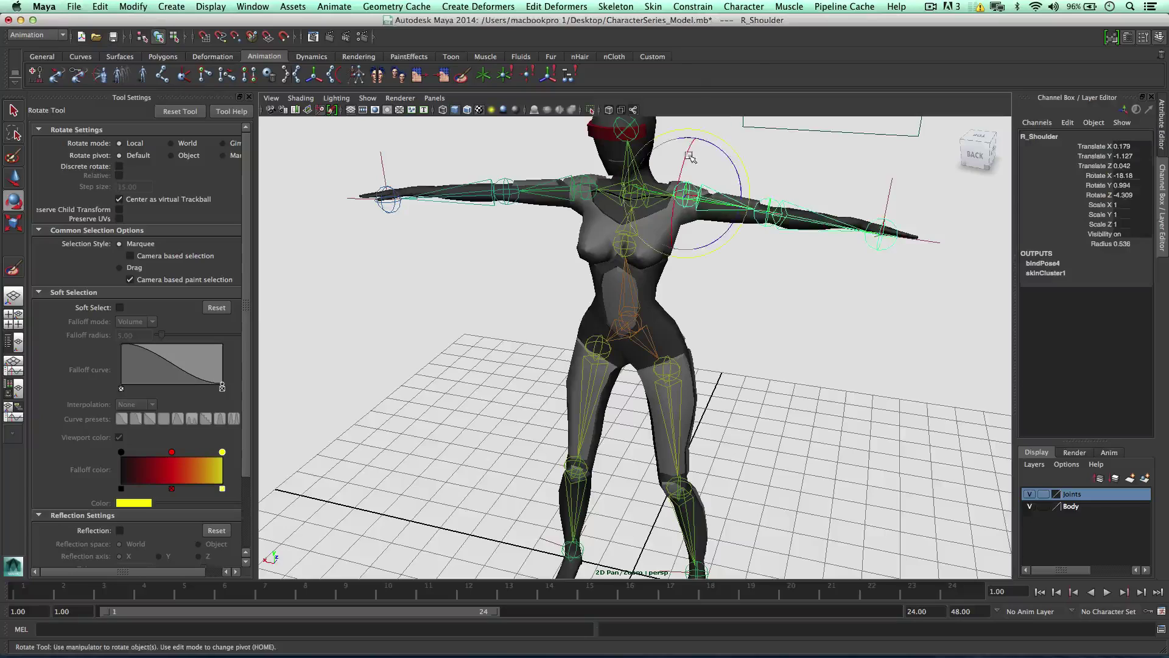
pyautogui.moveTo(715, 145); pyautogui.dragTo(702, 214)
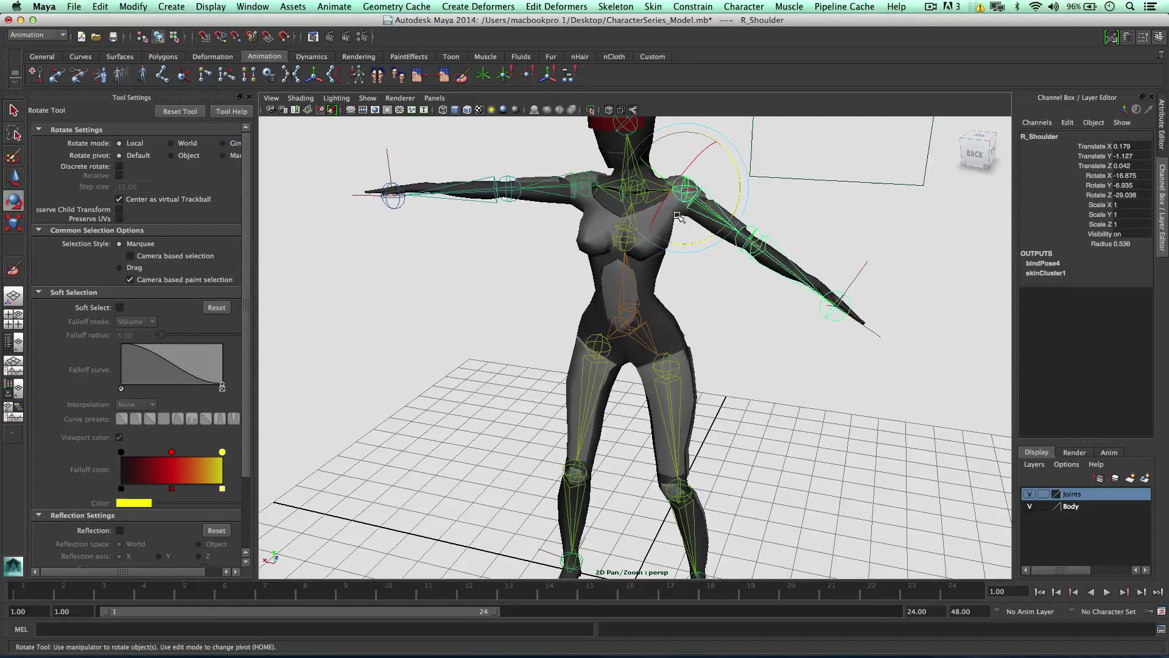
pyautogui.keyDown('alt'); pyautogui.moveTo(726, 170); pyautogui.dragTo(436, 204); pyautogui.keyUp('alt')
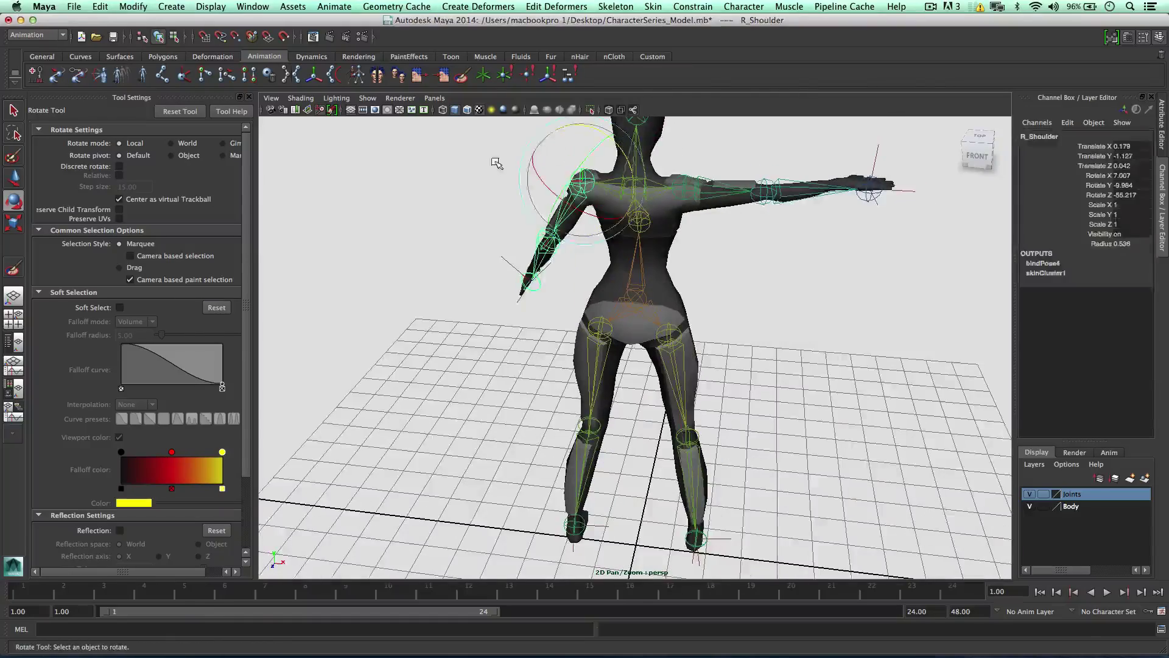
# Examine how the mesh deforms around the lowered arm's shoulder and armpit, from the back and the front.
pyautogui.click(496, 162)
pyautogui.scroll(5, 542, 161)
pyautogui.keyDown('alt'); pyautogui.moveTo(545, 162); pyautogui.dragTo(561, 153); pyautogui.keyUp('alt')
pyautogui.keyDown('alt'); pyautogui.moveTo(561, 152); pyautogui.dragTo(592, 287, button='middle'); pyautogui.keyUp('alt')
pyautogui.click(627, 258)
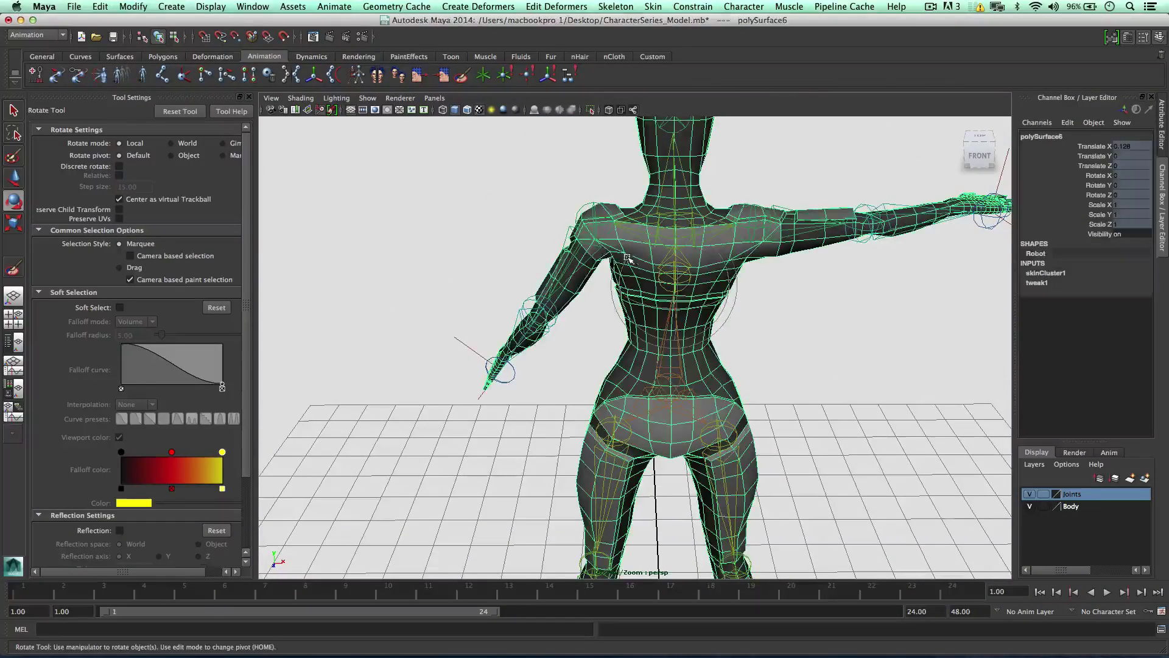
pyautogui.keyDown('alt'); pyautogui.moveTo(652, 248); pyautogui.dragTo(618, 248); pyautogui.keyUp('alt')
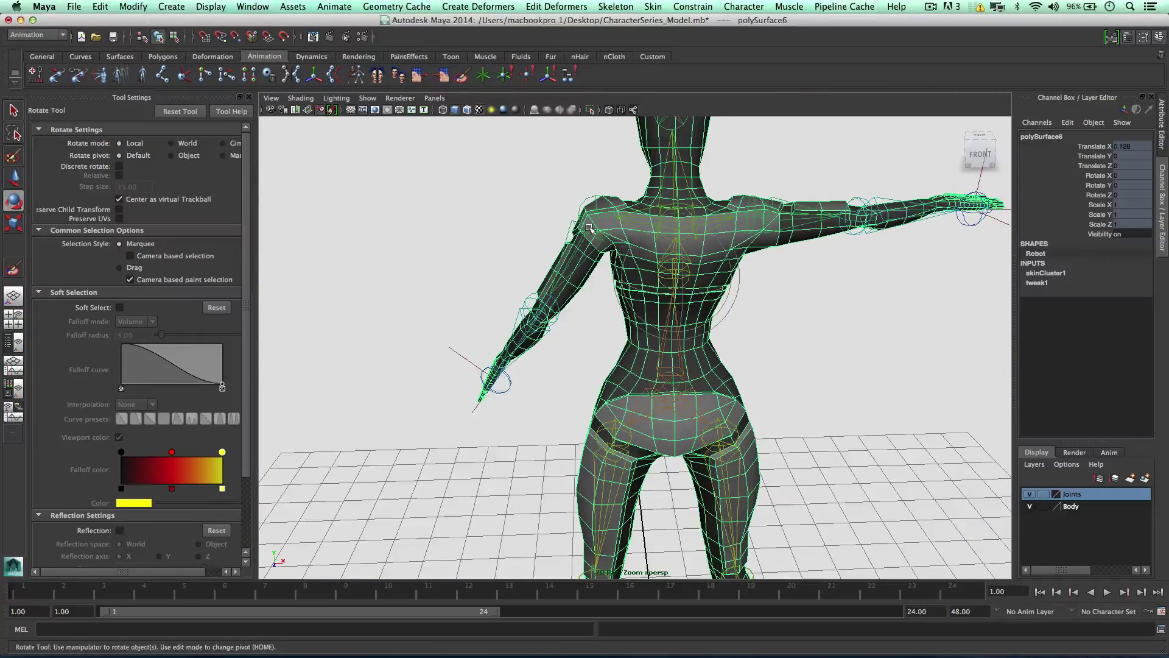
pyautogui.scroll(3, 648, 244)
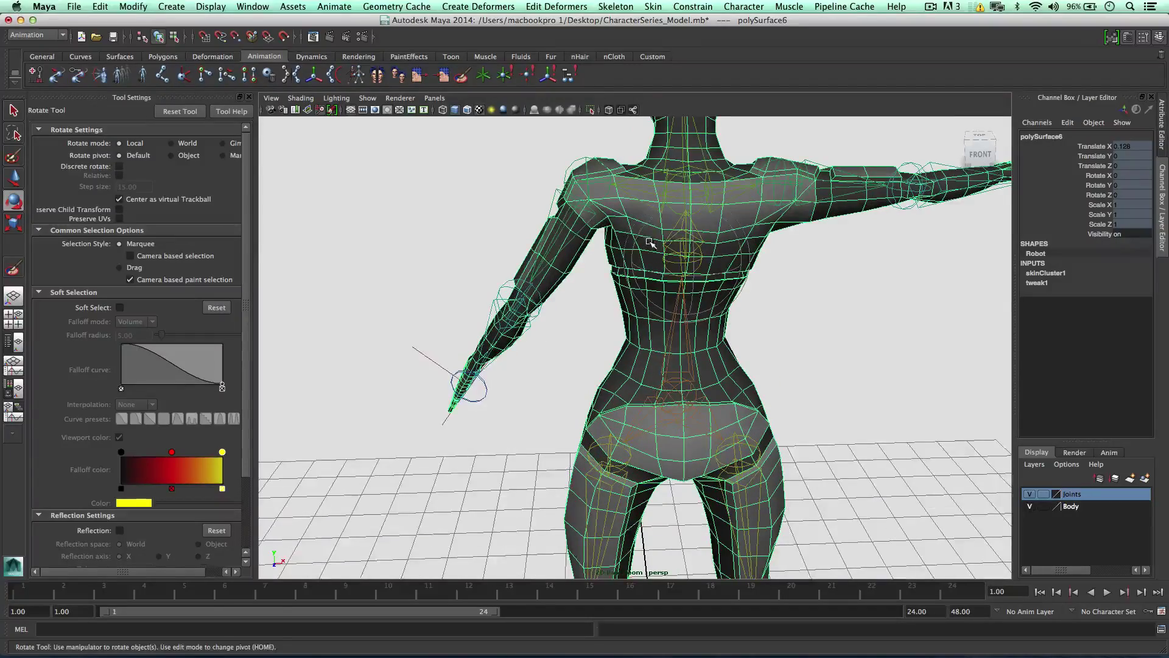
pyautogui.keyDown('alt'); pyautogui.moveTo(648, 243); pyautogui.dragTo(736, 223); pyautogui.keyUp('alt')
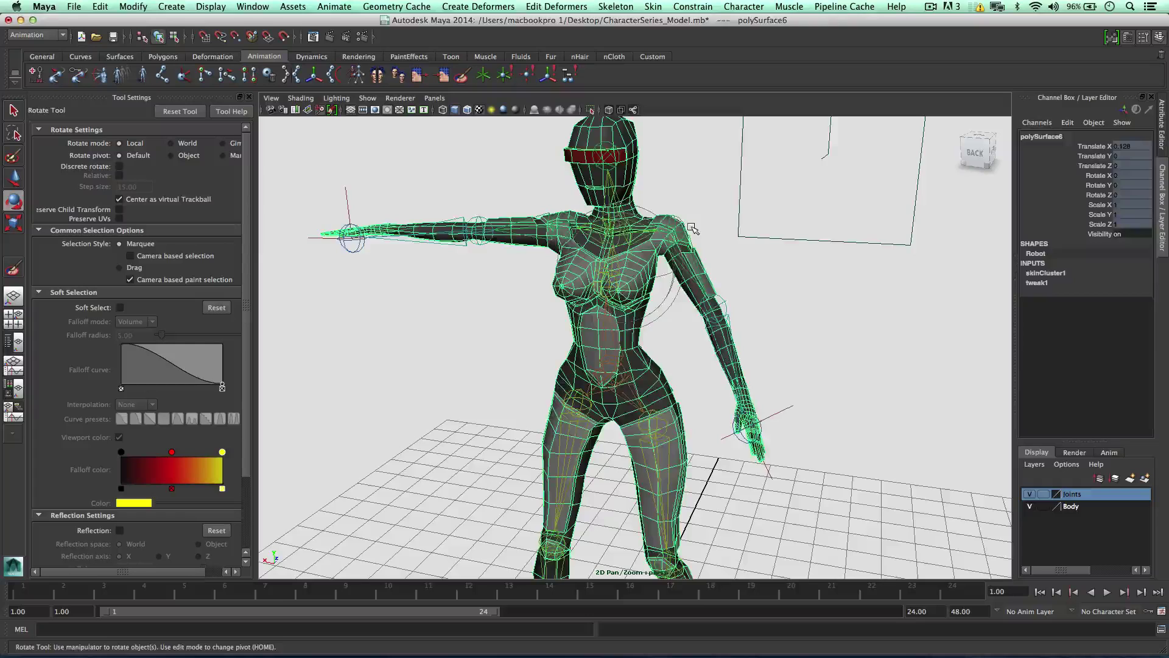
# Undo the test rotations of the R_Shoulder joint.
pyautogui.press('super+z')
pyautogui.press('super+z')
pyautogui.press('super+z')
pyautogui.press('super+z')
pyautogui.press('super+z')
pyautogui.press('super+z')
pyautogui.press('super+z')
pyautogui.press('super+z')
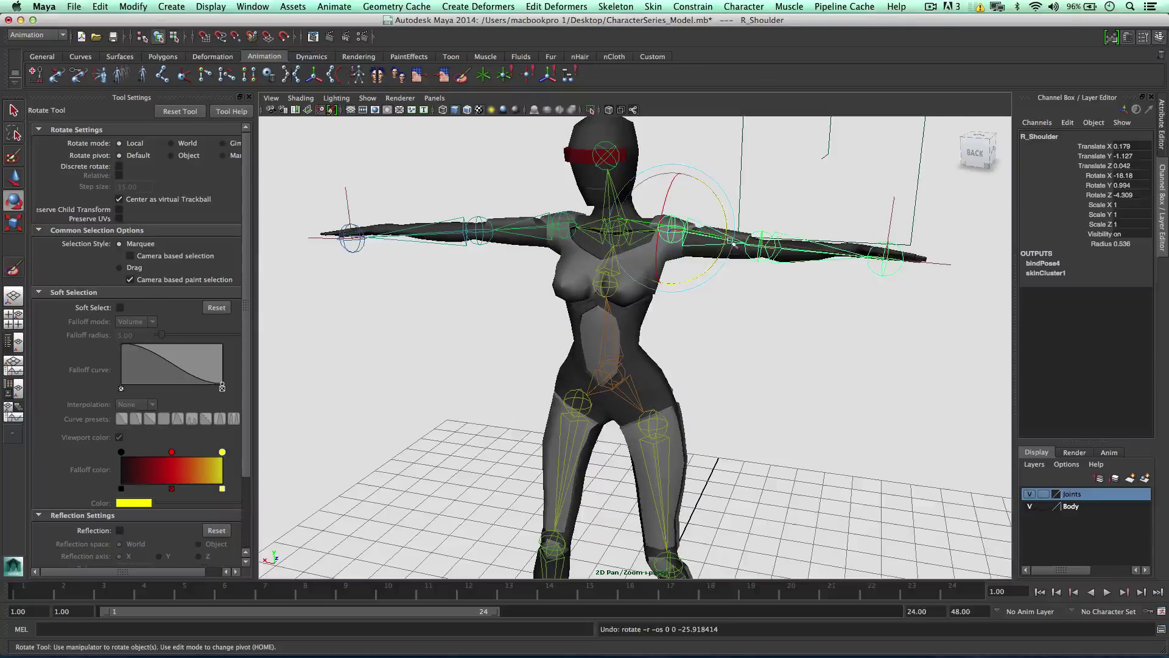
# Test the arm's deformation by moving IKHandle_RArm down and in toward the body, and undo the moves.
pyautogui.keyDown('alt'); pyautogui.moveTo(941, 210); pyautogui.dragTo(853, 320); pyautogui.keyUp('alt')
pyautogui.click(875, 226)
pyautogui.press('w')
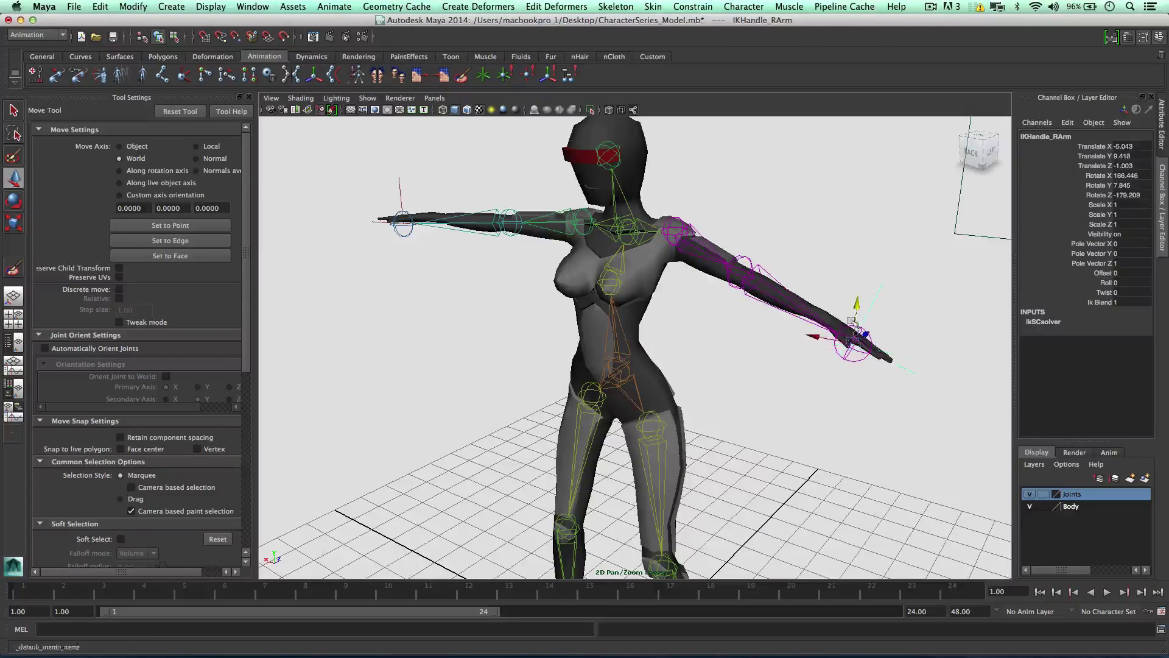
pyautogui.click(829, 338)
pyautogui.press('z')
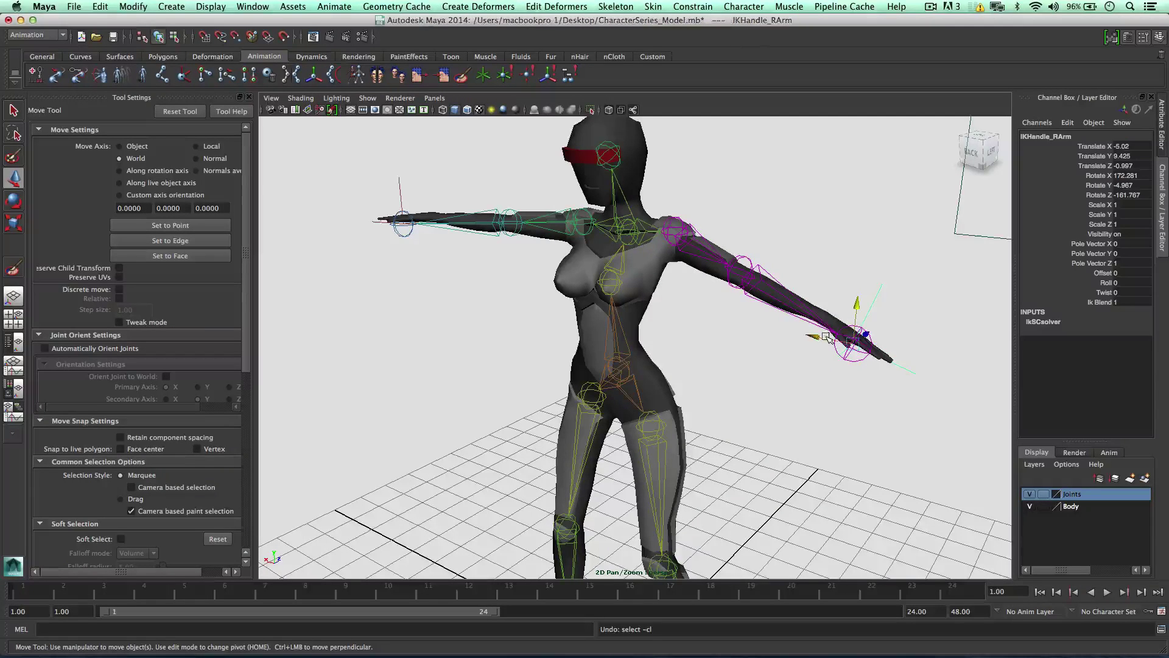
pyautogui.moveTo(827, 339); pyautogui.dragTo(732, 268)
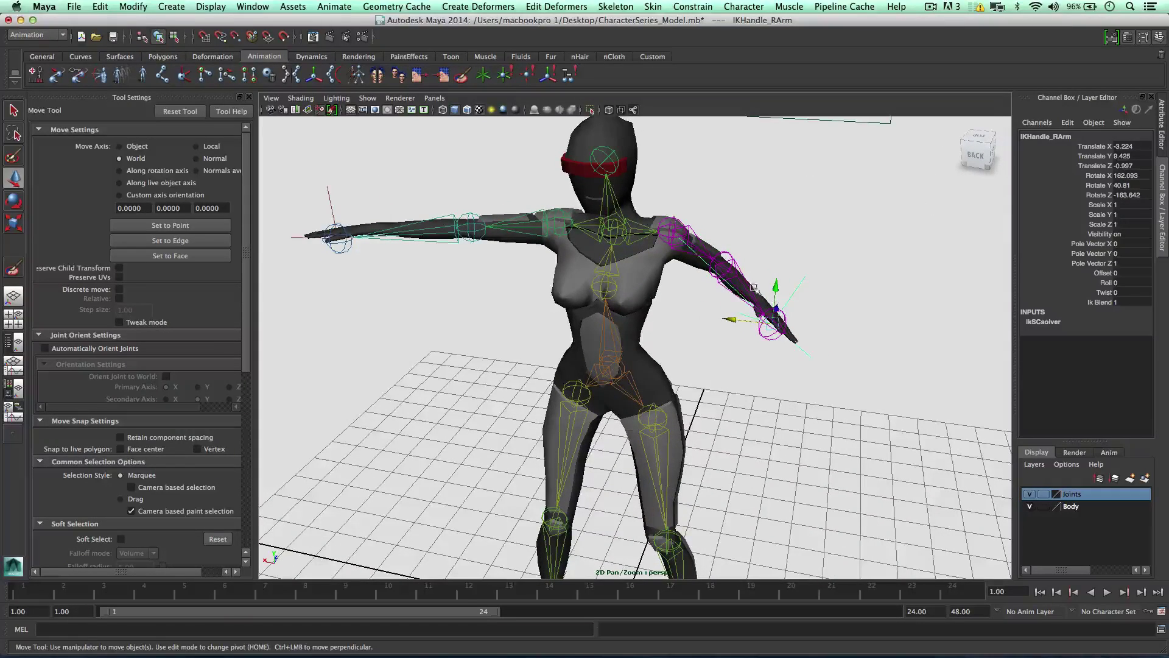
pyautogui.keyDown('alt'); pyautogui.moveTo(774, 302); pyautogui.dragTo(650, 266); pyautogui.keyUp('alt')
pyautogui.press('z')
pyautogui.press('z')
# Test the torso's deformation by rotating the UpperBody joint, including about -27 degrees on Y, and undo the rotation.
pyautogui.click(647, 230)
pyautogui.press('e')
pyautogui.moveTo(620, 223); pyautogui.dragTo(628, 223)
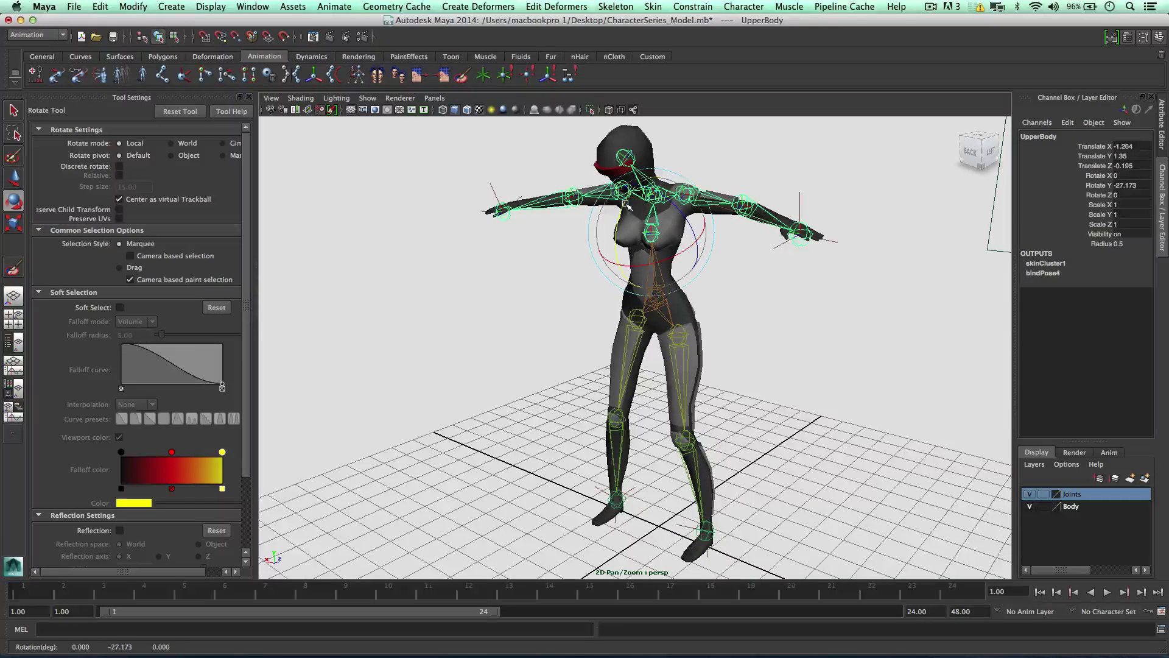
pyautogui.press('z')
pyautogui.moveTo(623, 227); pyautogui.dragTo(622, 204)
# Try a free rotation of the LowerBody joint on all three axes and undo it.
pyautogui.keyDown('alt'); pyautogui.moveTo(652, 317); pyautogui.dragTo(670, 299); pyautogui.keyUp('alt')
pyautogui.click(644, 303)
pyautogui.press('super+z')
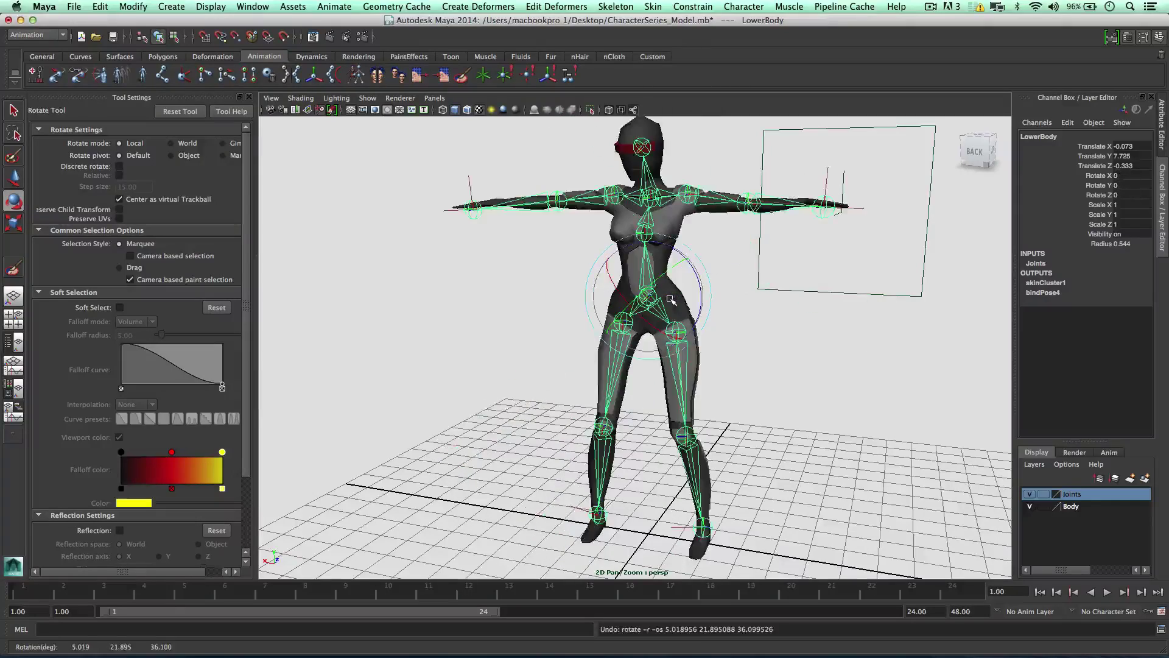
# Select the R_Thigh joint, add the body mesh to the selection, and start the Paint Skin Weights Tool.
pyautogui.click(754, 305)
pyautogui.click(678, 337)
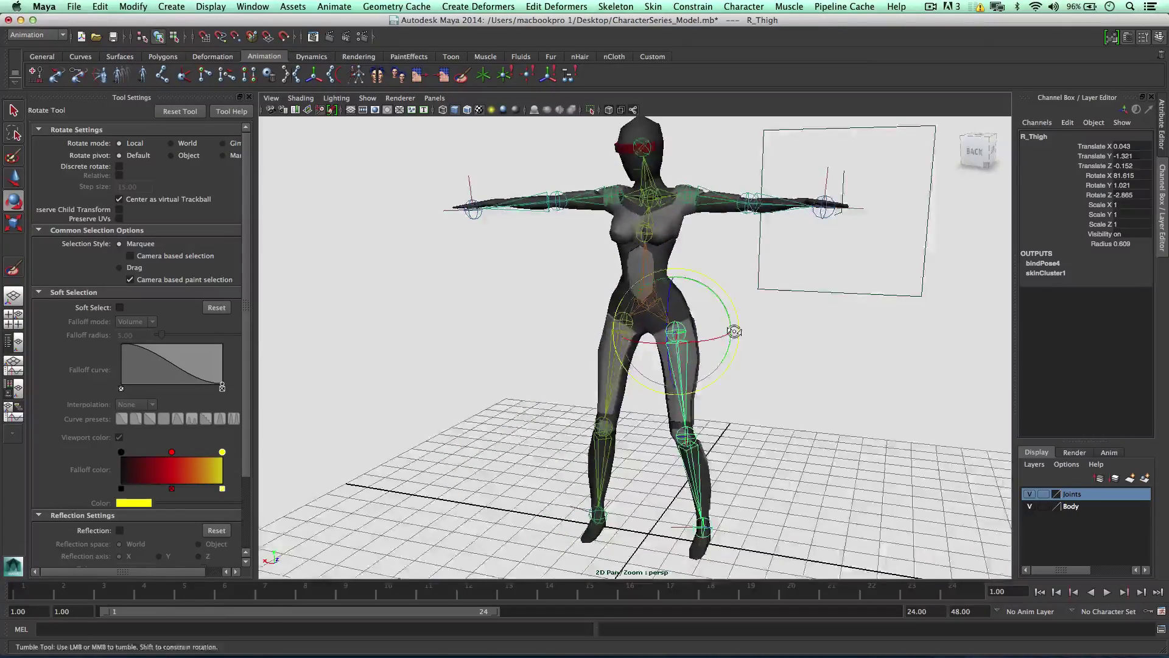
pyautogui.keyDown('alt'); pyautogui.moveTo(734, 331); pyautogui.dragTo(704, 307); pyautogui.keyUp('alt')
pyautogui.scroll(3, 704, 307)
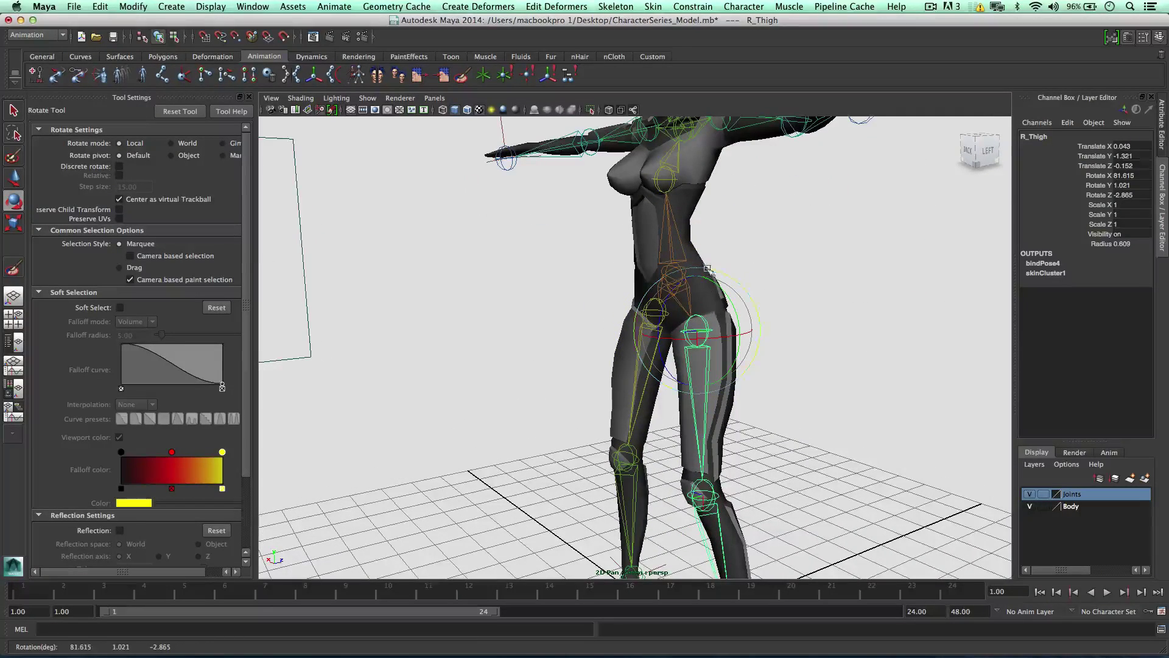
pyautogui.keyDown('shift'); pyautogui.click(695, 249); pyautogui.keyUp('shift')
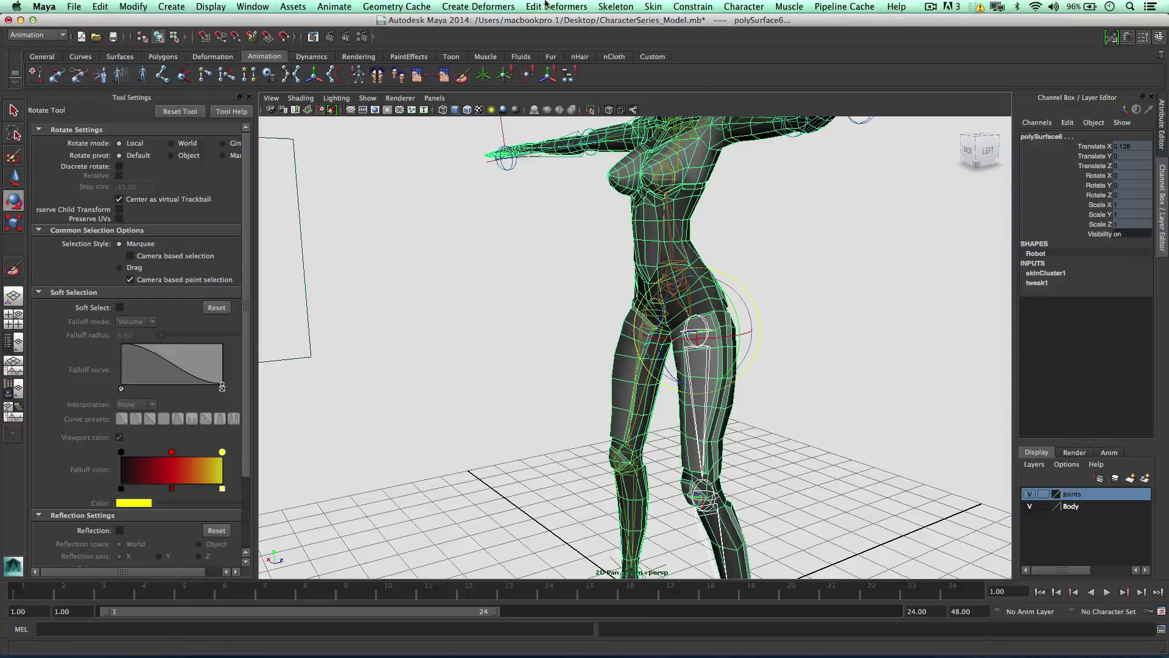
pyautogui.click(616, 6)
pyautogui.moveTo(693, 6)
pyautogui.moveTo(653, 6)
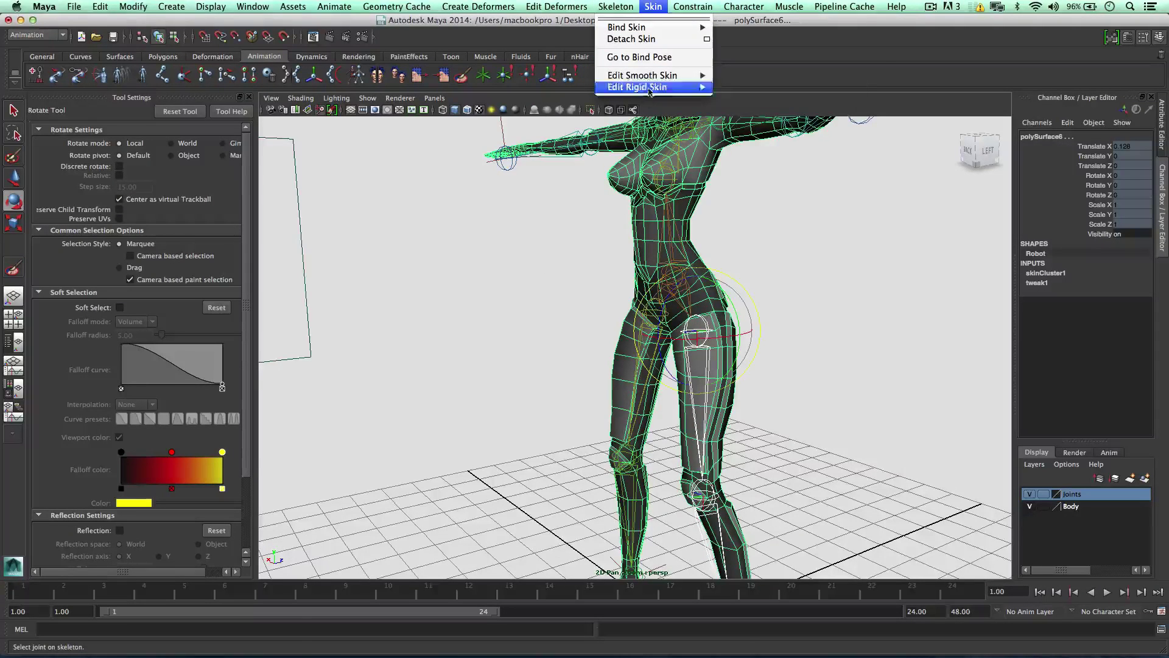
pyautogui.moveTo(643, 75)
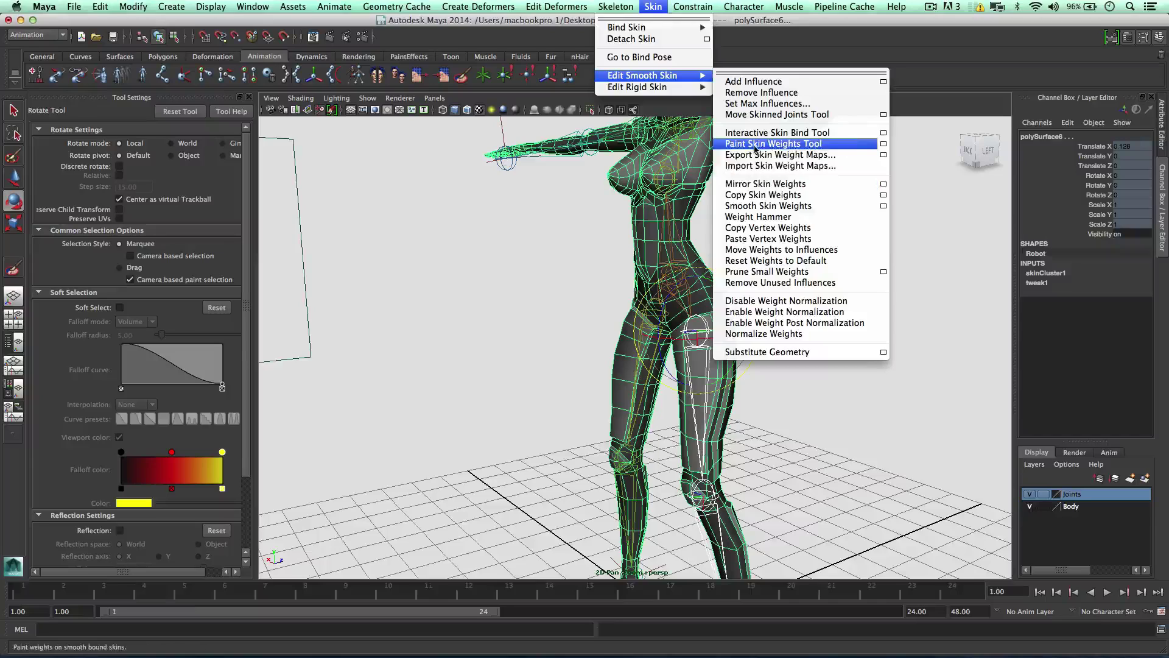
pyautogui.click(777, 144)
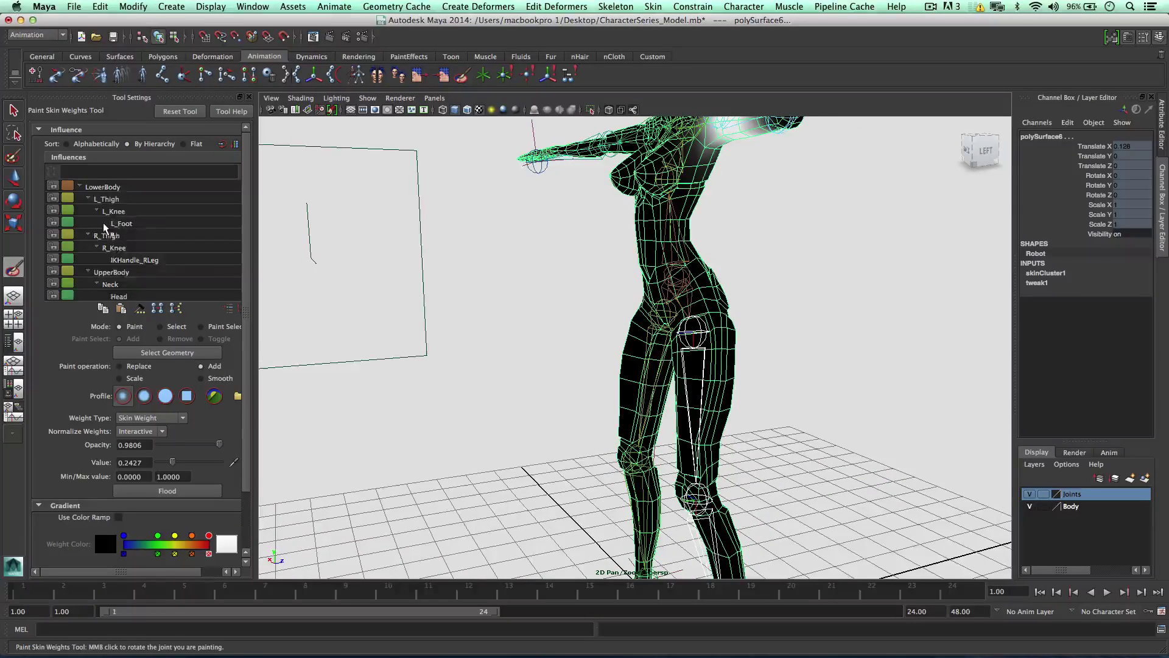
# Choose the L_Thigh influence and inspect its painted weights around the hip and upper leg.
pyautogui.scroll(3, 118, 231)
pyautogui.click(120, 203)
pyautogui.moveTo(475, 311)
pyautogui.keyDown('alt'); pyautogui.mouseDown()
pyautogui.moveTo(618, 334)
pyautogui.moveTo(530, 335)
pyautogui.moveTo(660, 344)
pyautogui.mouseUp(); pyautogui.keyUp('alt')
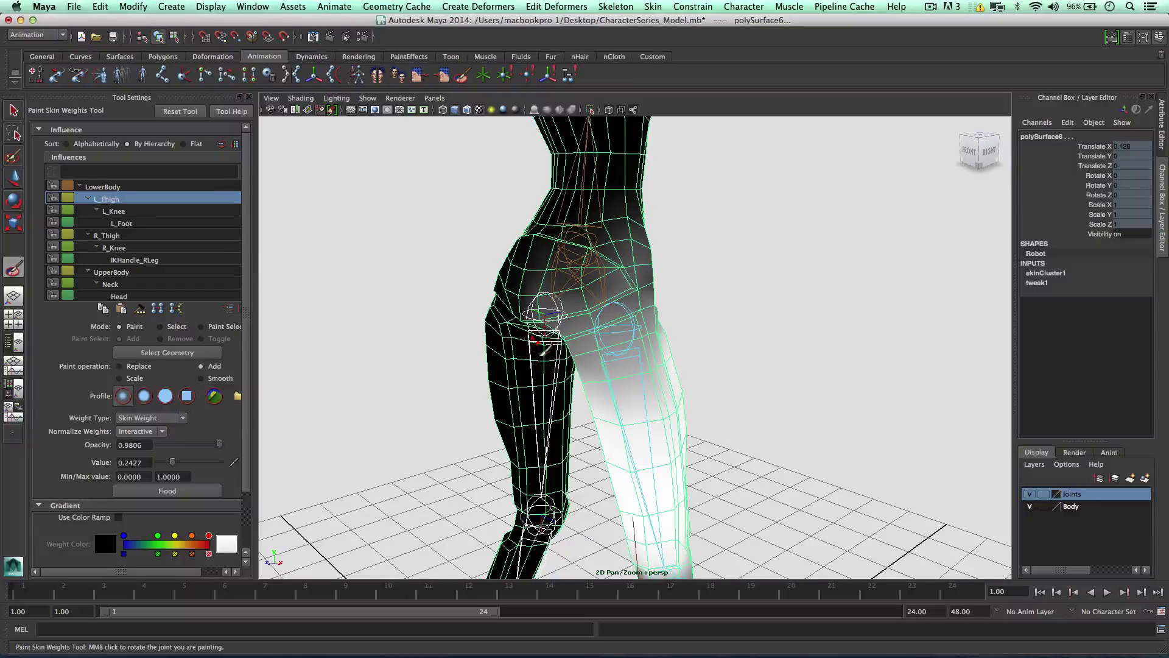
# Select the L_Thigh joint and rotate it to about 68 degrees on Y to test the hip deformation.
pyautogui.keyDown('alt'); pyautogui.moveTo(534, 338); pyautogui.dragTo(527, 316); pyautogui.keyUp('alt')
pyautogui.press('e')
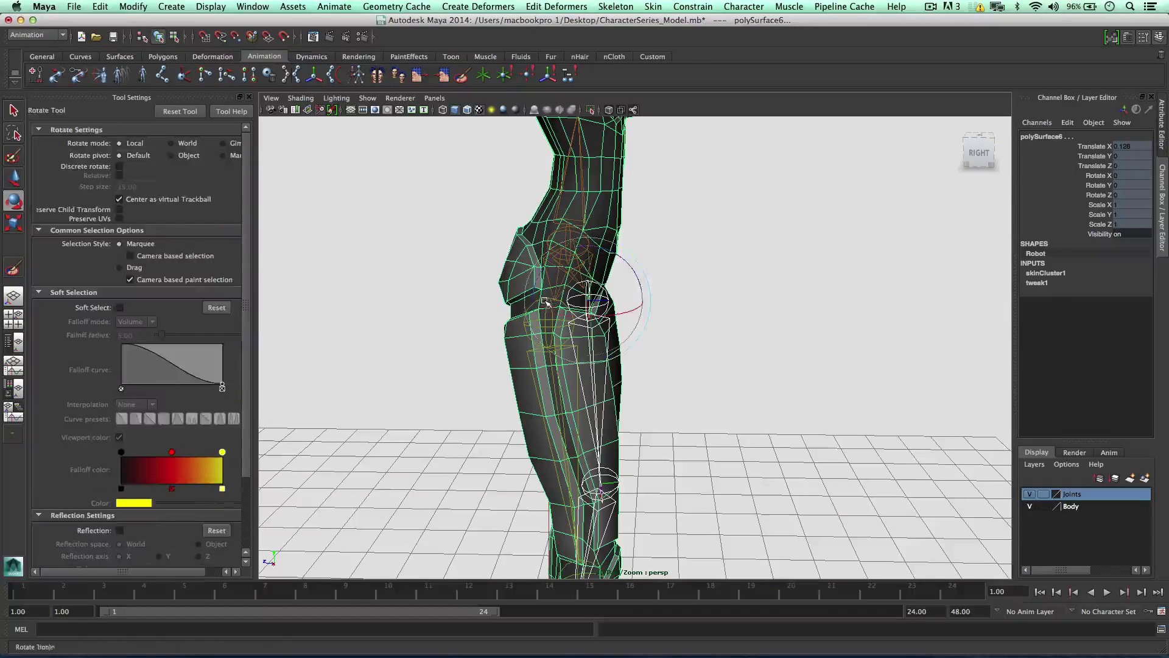
pyautogui.click(527, 329)
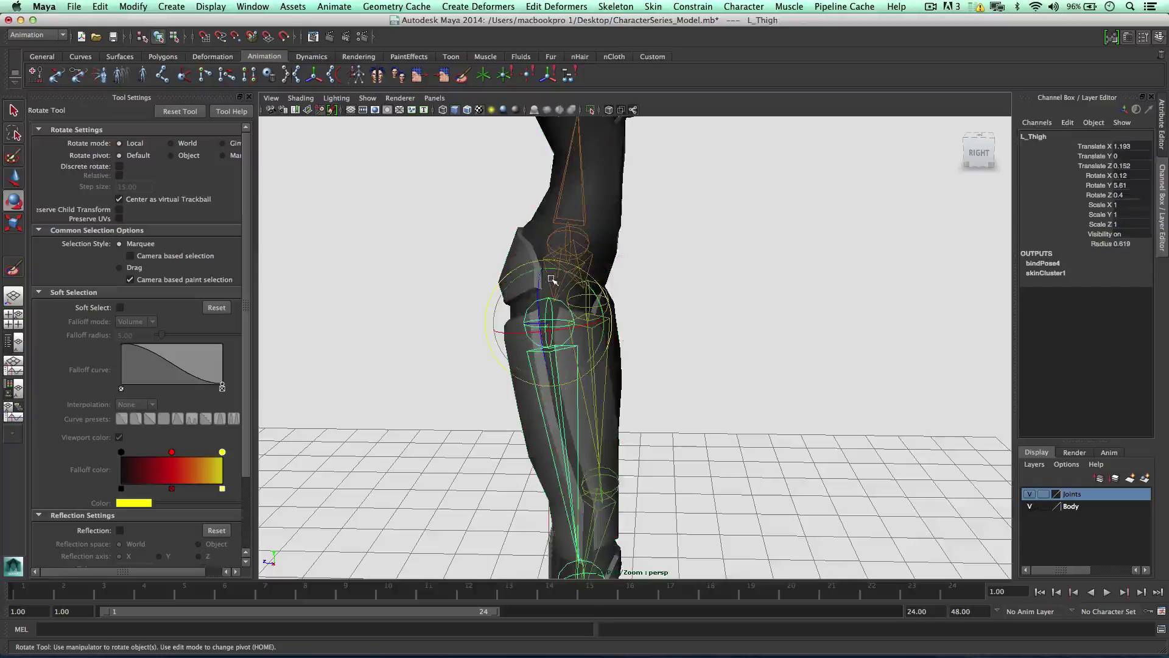
pyautogui.keyDown('alt'); pyautogui.moveTo(556, 271); pyautogui.dragTo(571, 289); pyautogui.keyUp('alt')
pyautogui.keyDown('alt'); pyautogui.moveTo(594, 298); pyautogui.dragTo(639, 270); pyautogui.keyUp('alt')
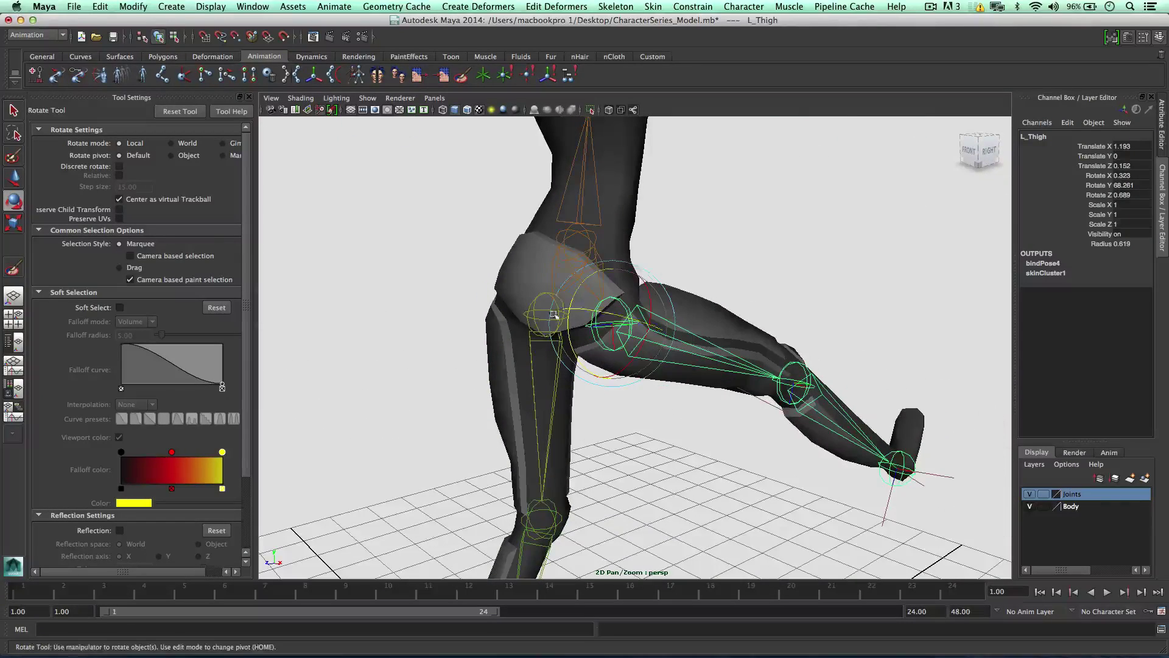
# Try further Y rotations of the L_Thigh joint, including about 66 degrees, and undo all its test rotations.
pyautogui.moveTo(580, 291); pyautogui.dragTo(566, 261)
pyautogui.moveTo(565, 313); pyautogui.dragTo(571, 244)
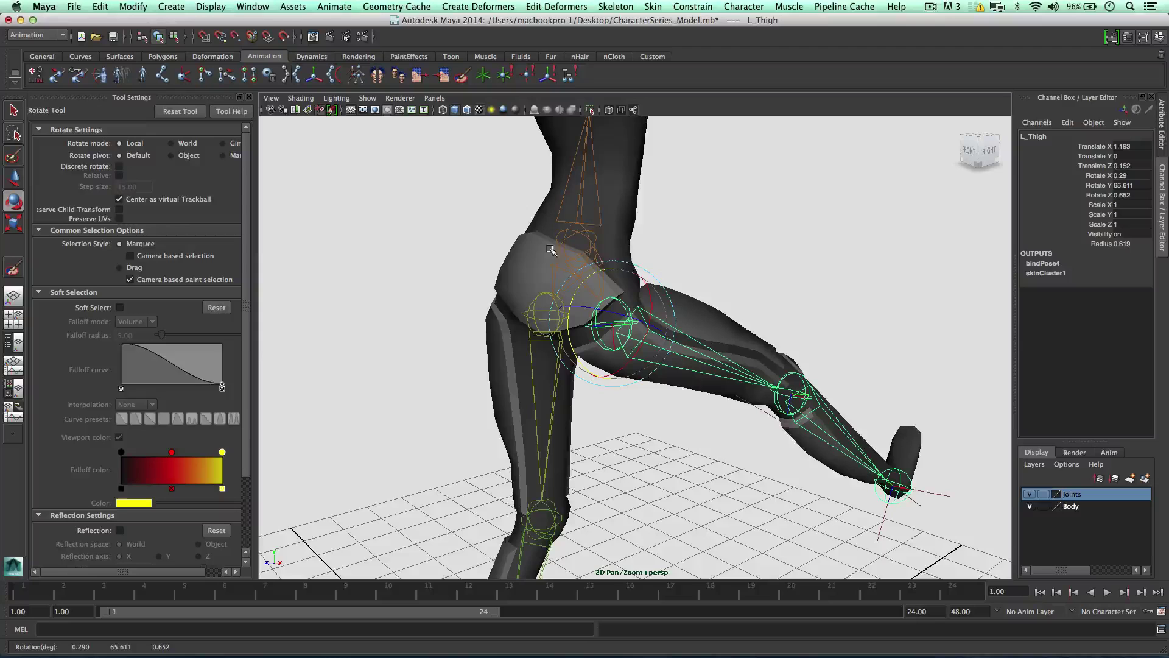
pyautogui.moveTo(584, 277); pyautogui.dragTo(598, 279)
pyautogui.press('super+z')
pyautogui.press('z')
pyautogui.press('z')
pyautogui.press('z')
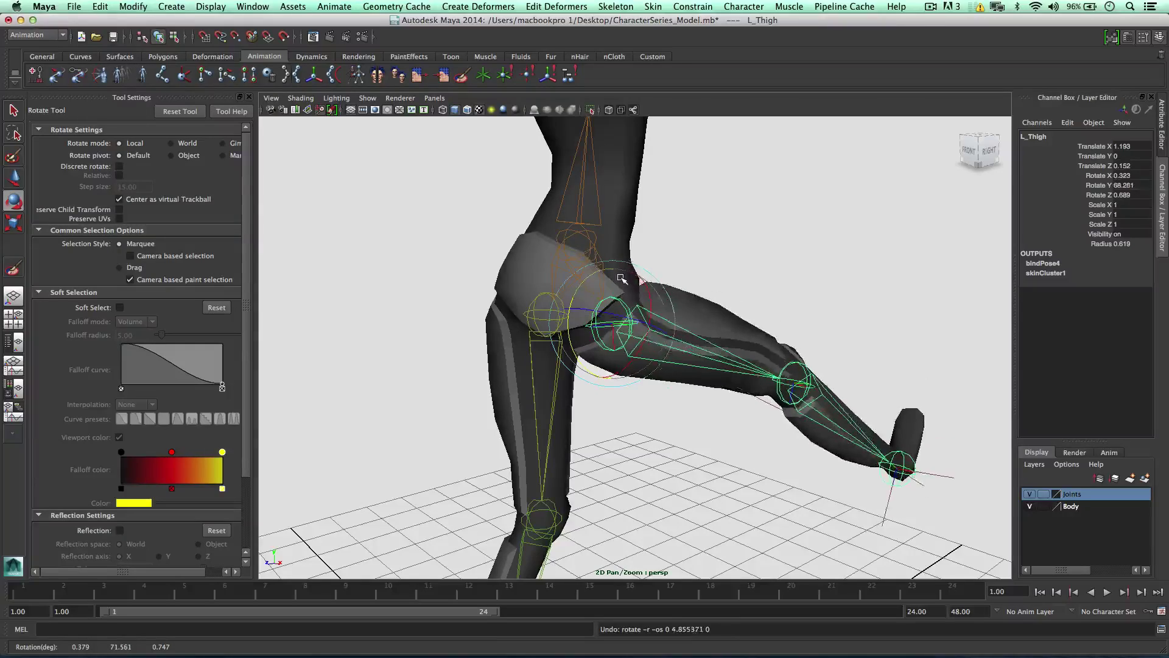
# Select the L_Knee joint and test its bend, rotating it about -56 degrees on Y and freely on all axes.
pyautogui.press('a')
pyautogui.keyDown('alt'); pyautogui.moveTo(730, 278); pyautogui.dragTo(674, 316); pyautogui.keyUp('alt')
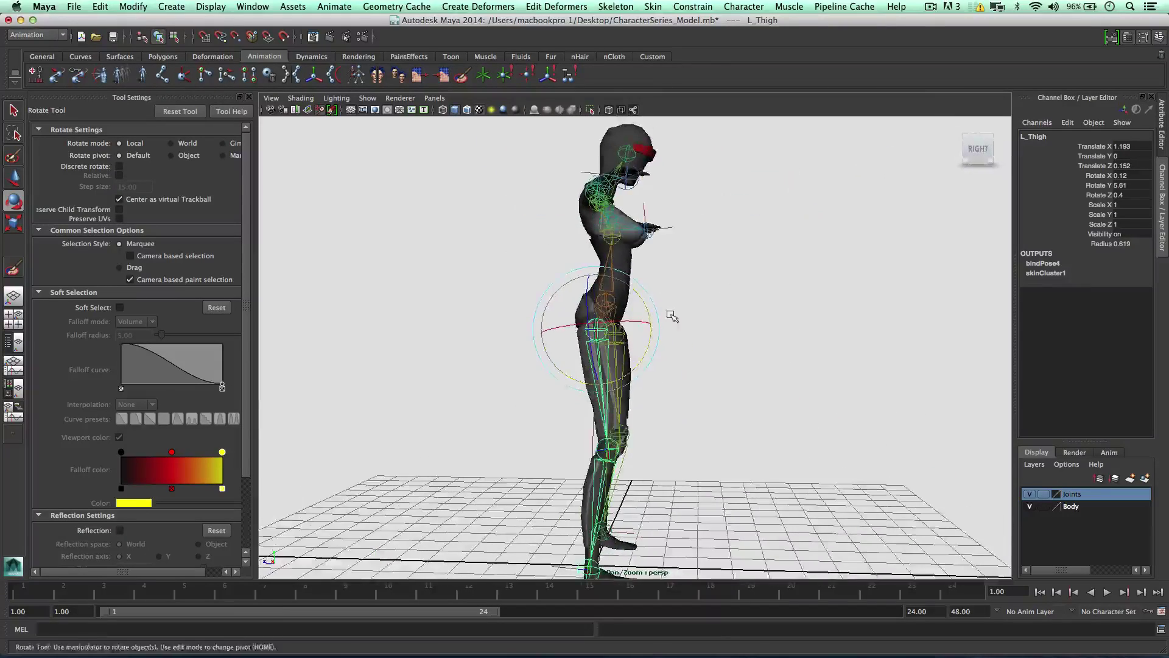
pyautogui.scroll(5, 670, 323)
pyautogui.click(589, 365)
pyautogui.scroll(3, 588, 365)
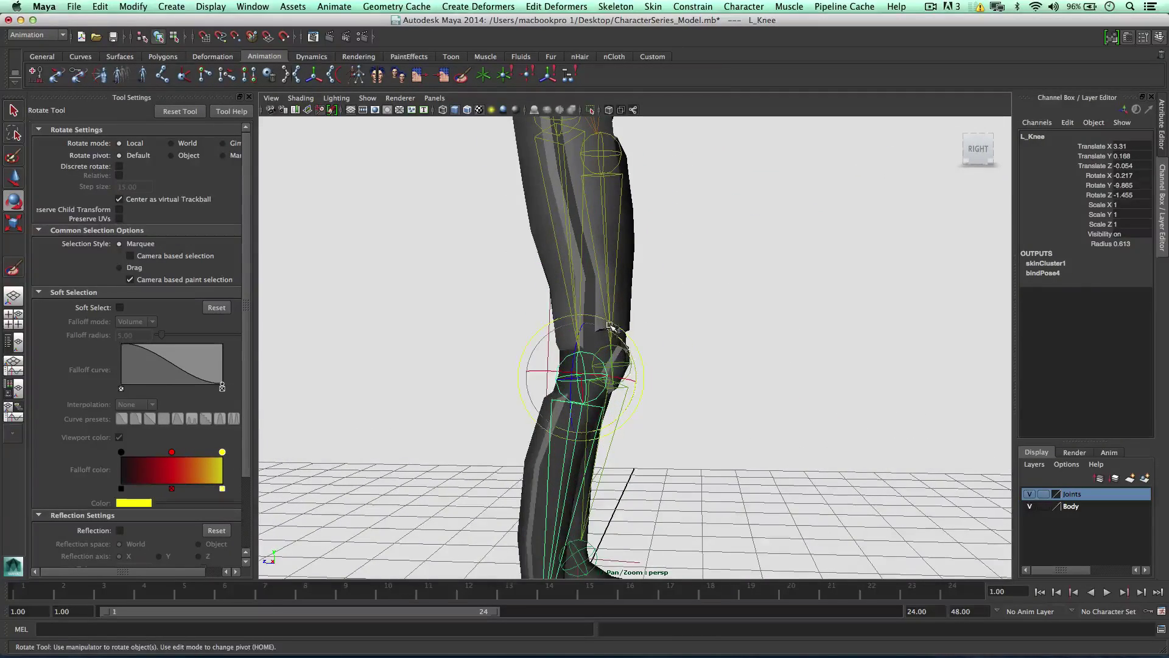
pyautogui.moveTo(588, 365); pyautogui.dragTo(528, 358)
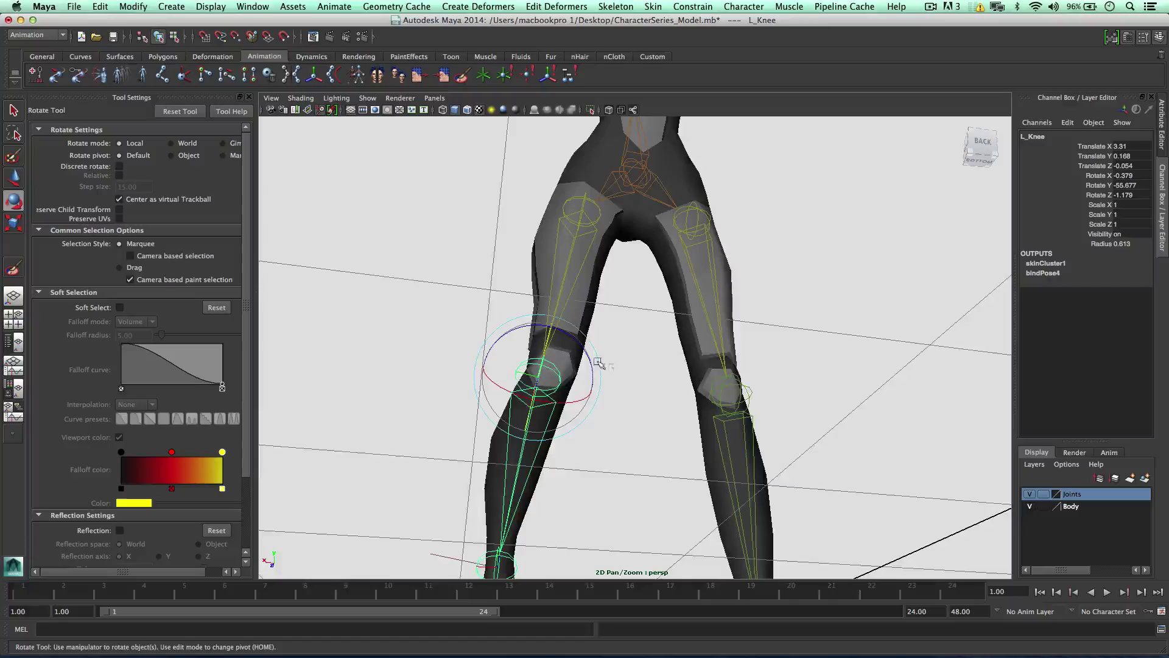
pyautogui.keyDown('alt'); pyautogui.moveTo(599, 363); pyautogui.dragTo(619, 390); pyautogui.keyUp('alt')
pyautogui.moveTo(539, 373); pyautogui.dragTo(683, 371)
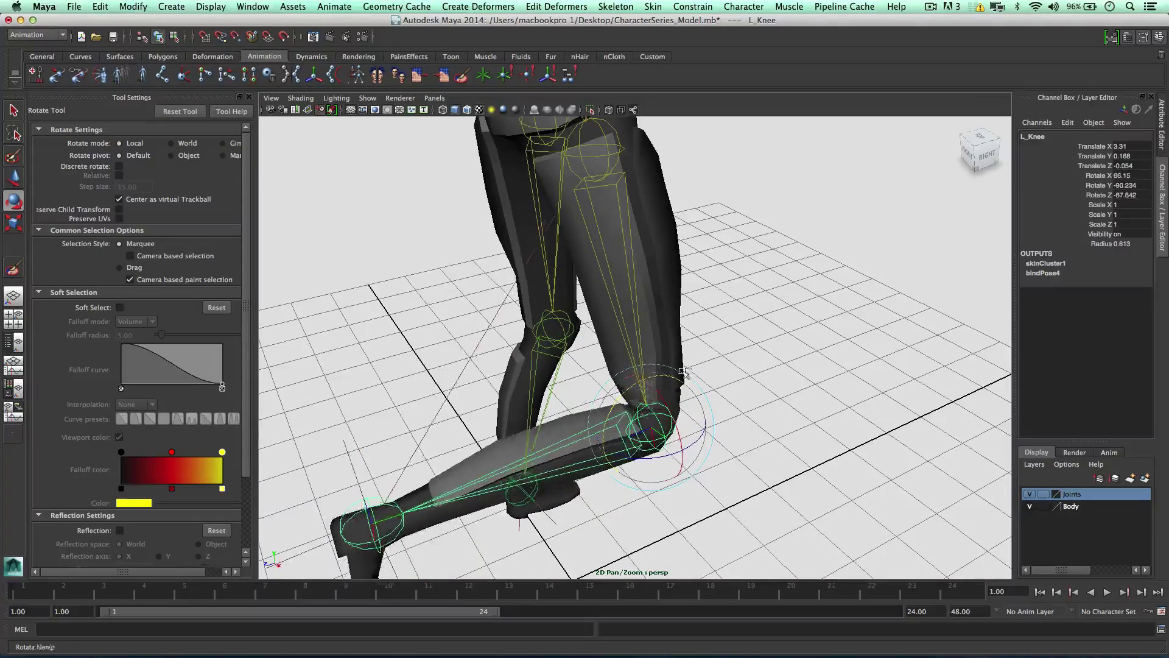
# Undo all test rotations of the L_Knee joint.
pyautogui.press('z')
pyautogui.press('z')
pyautogui.press('z')
pyautogui.press('z')
pyautogui.press('z')
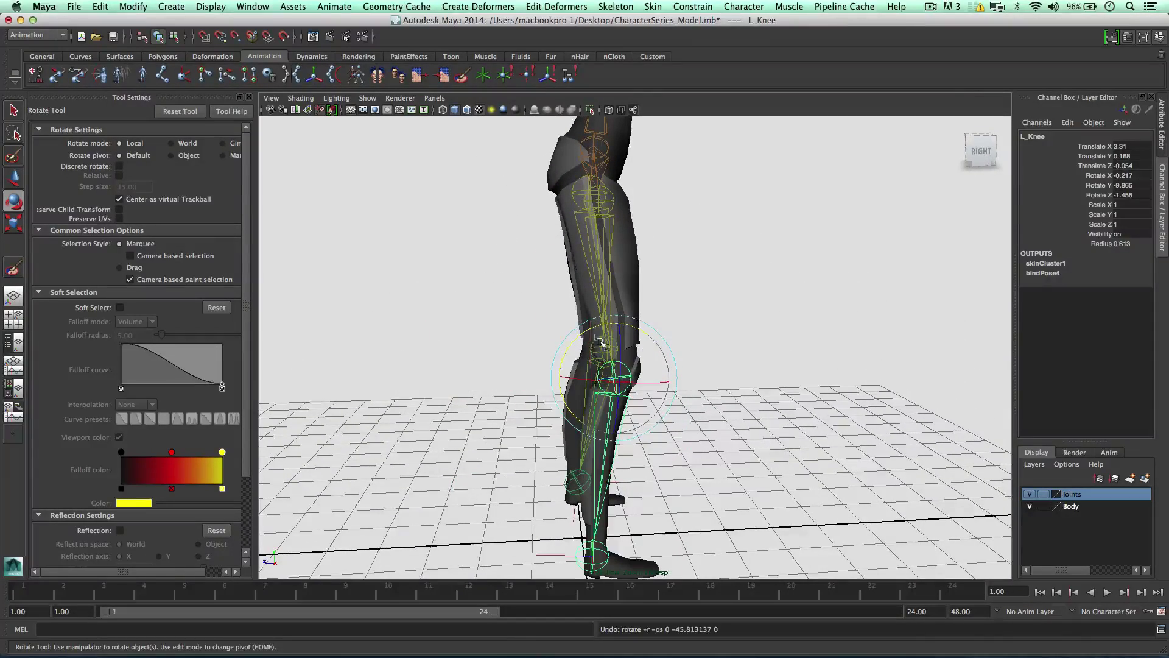
pyautogui.press('z')
# Select the L_Foot joint, test the ankle's deformation by rotating it, and undo the rotation.
pyautogui.click(682, 546)
pyautogui.keyDown('alt'); pyautogui.moveTo(684, 546); pyautogui.dragTo(684, 398, button='middle'); pyautogui.keyUp('alt')
pyautogui.moveTo(683, 399)
pyautogui.keyDown('alt'); pyautogui.mouseDown(button='right')
pyautogui.moveTo(645, 413)
pyautogui.moveTo(700, 405)
pyautogui.mouseUp(button='right'); pyautogui.keyUp('alt')
pyautogui.click(584, 380)
pyautogui.keyDown('alt'); pyautogui.moveTo(593, 361); pyautogui.dragTo(527, 371); pyautogui.keyUp('alt')
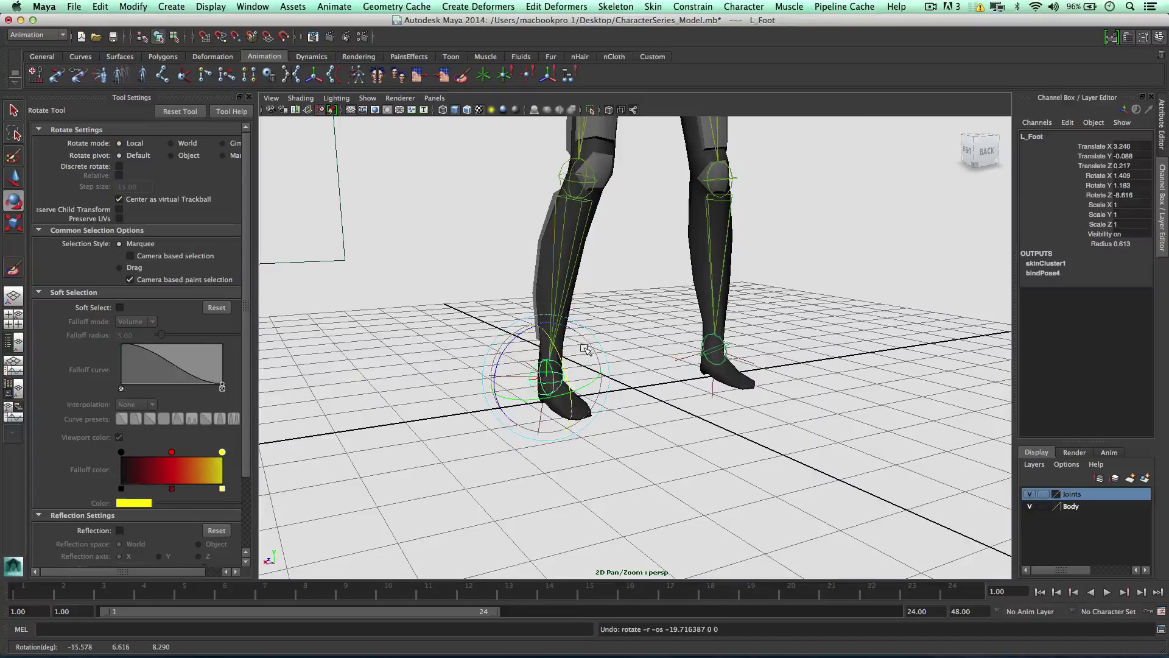
pyautogui.press('super+z')
pyautogui.keyDown('alt'); pyautogui.moveTo(679, 358); pyautogui.dragTo(647, 363, button='right'); pyautogui.keyUp('alt')
pyautogui.keyDown('alt'); pyautogui.moveTo(647, 363); pyautogui.dragTo(701, 363); pyautogui.keyUp('alt')
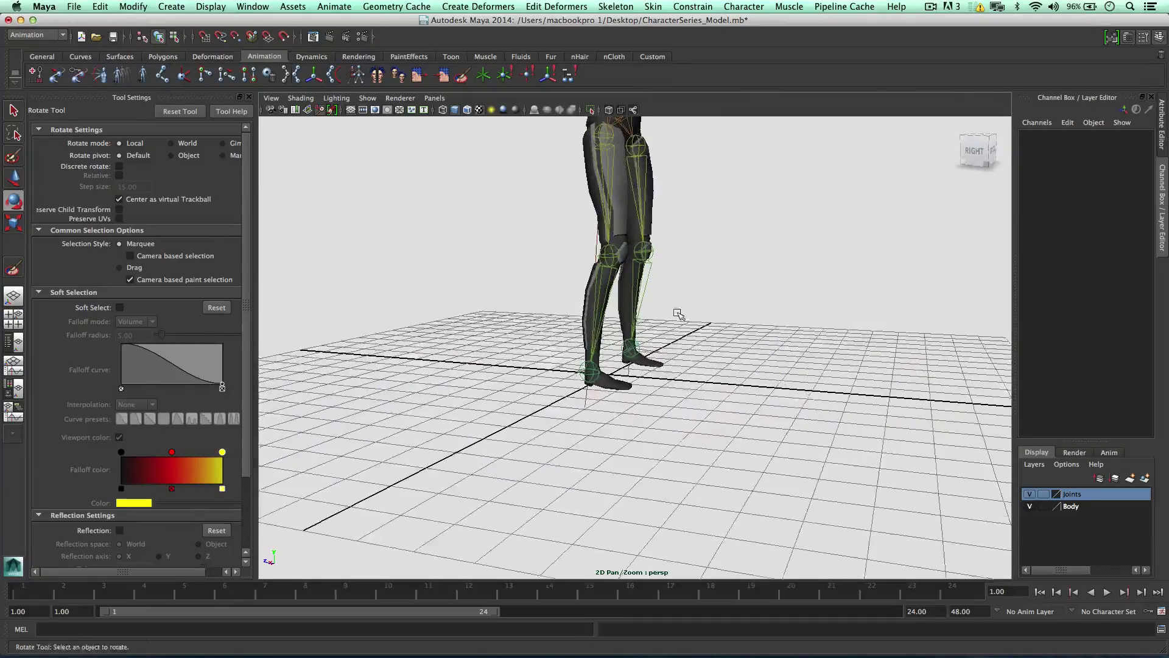
# Select the L_Thigh joint, play the timeline briefly, and return to frame 1.
pyautogui.keyDown('alt'); pyautogui.moveTo(678, 313); pyautogui.dragTo(607, 352); pyautogui.keyUp('alt')
pyautogui.click(596, 310)
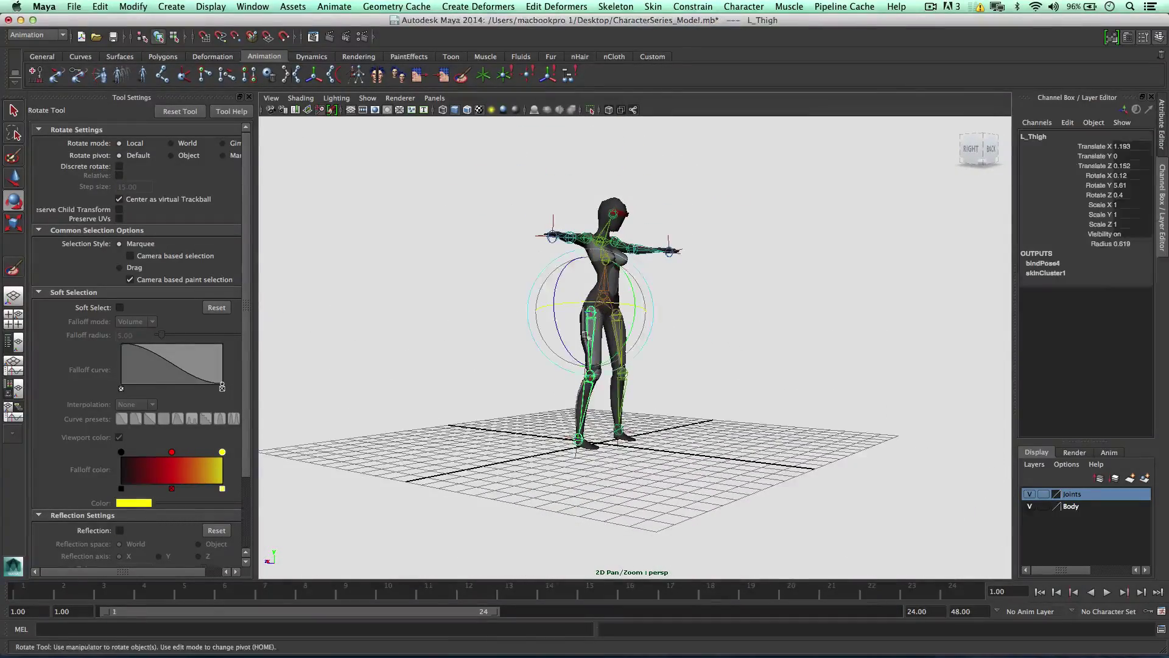
pyautogui.hotkey('alt', 'v')
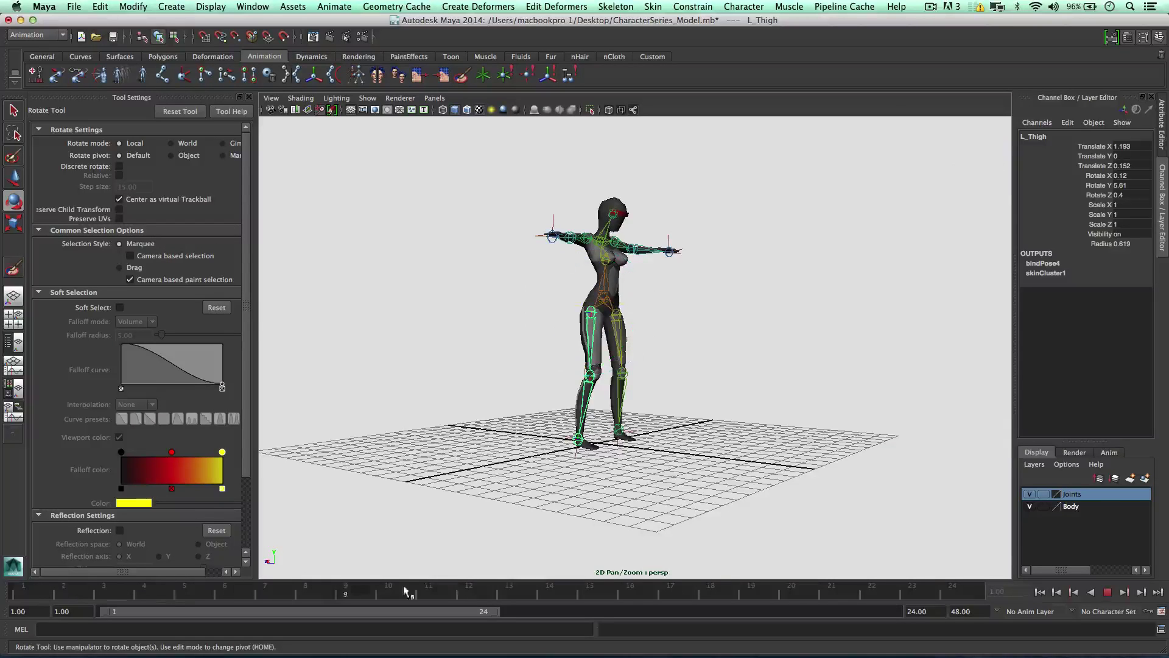
pyautogui.moveTo(5, 582); pyautogui.dragTo(7, 583)
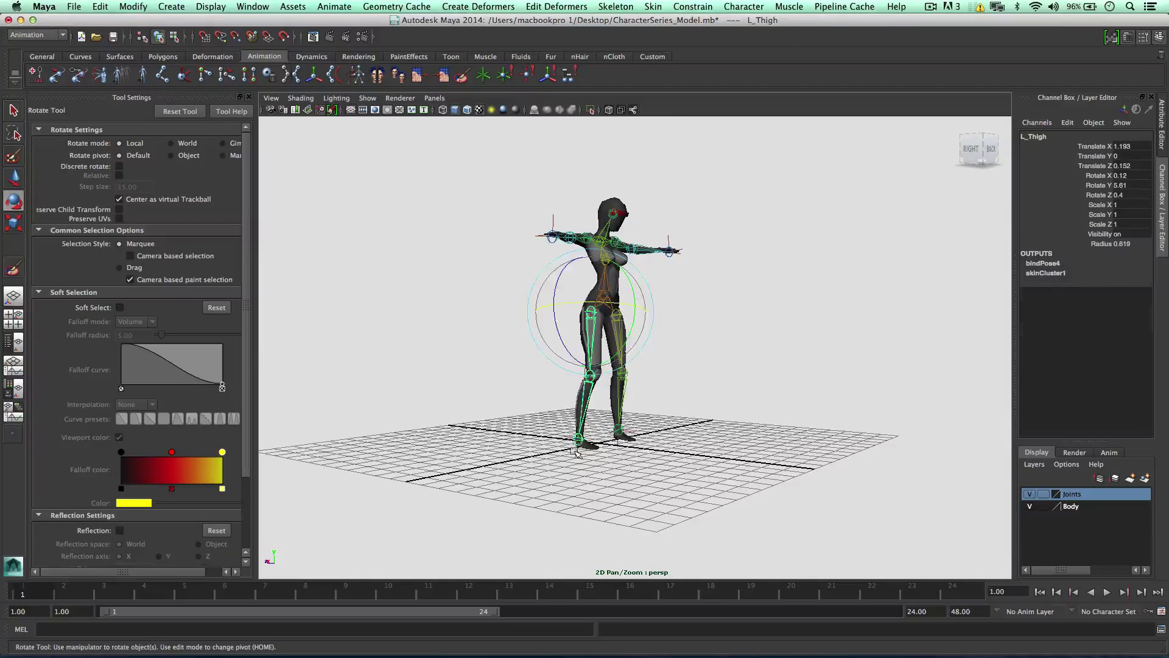
# Try raising the left leg's IK handle to about 1.24 on Translate Y and undo the move.
pyautogui.click(574, 437)
pyautogui.press('w')
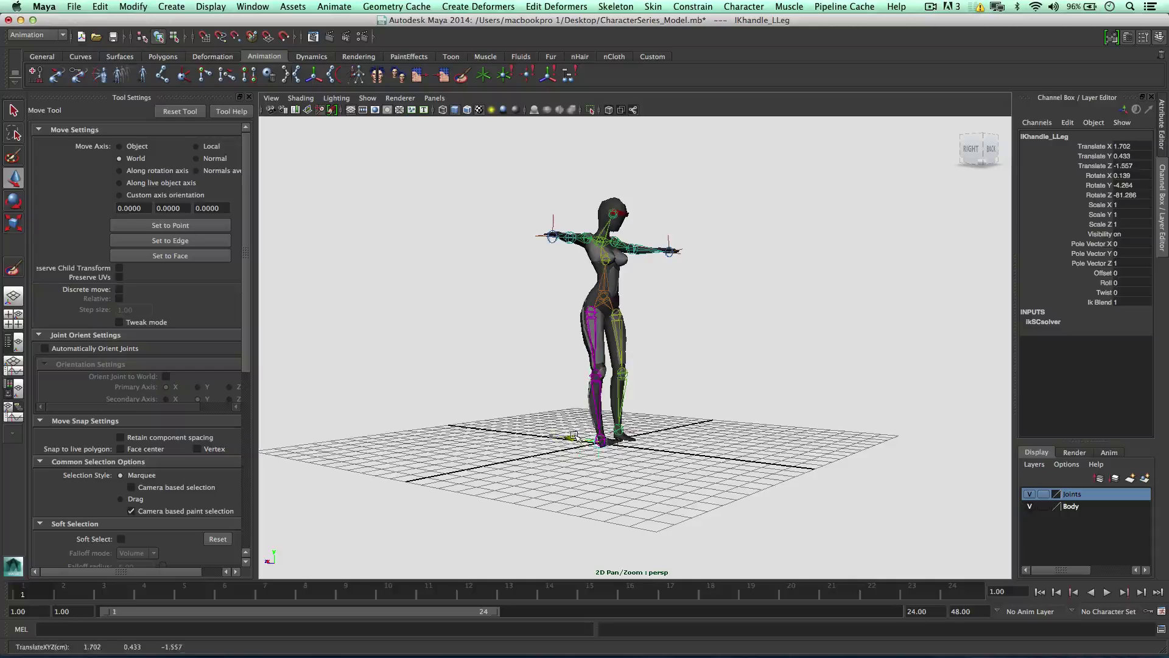
pyautogui.moveTo(607, 403); pyautogui.dragTo(604, 391)
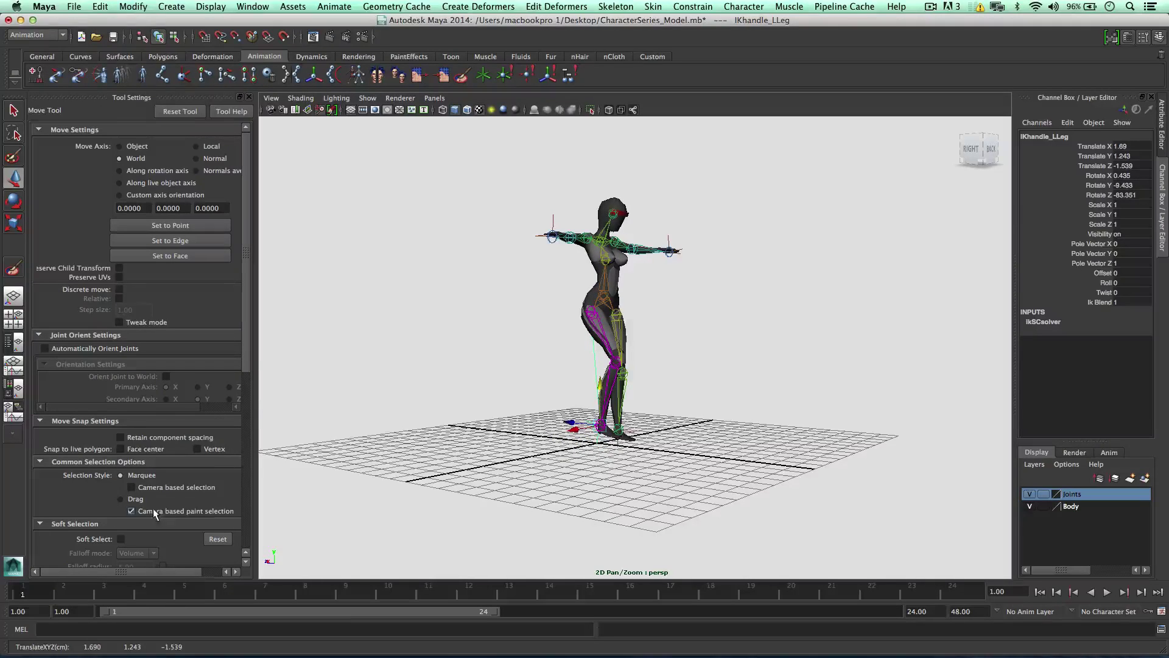
pyautogui.click(614, 442)
pyautogui.click(617, 440)
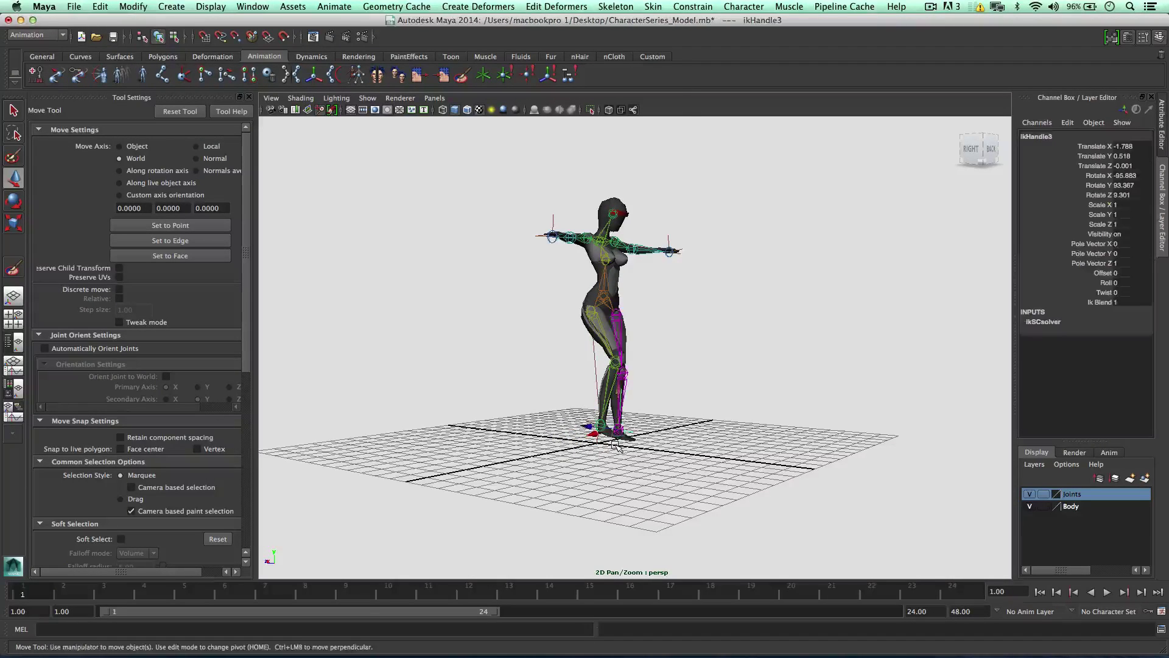
pyautogui.press('super+z')
pyautogui.press('super+z')
pyautogui.press('super+z')
pyautogui.scroll(-2, 631, 420)
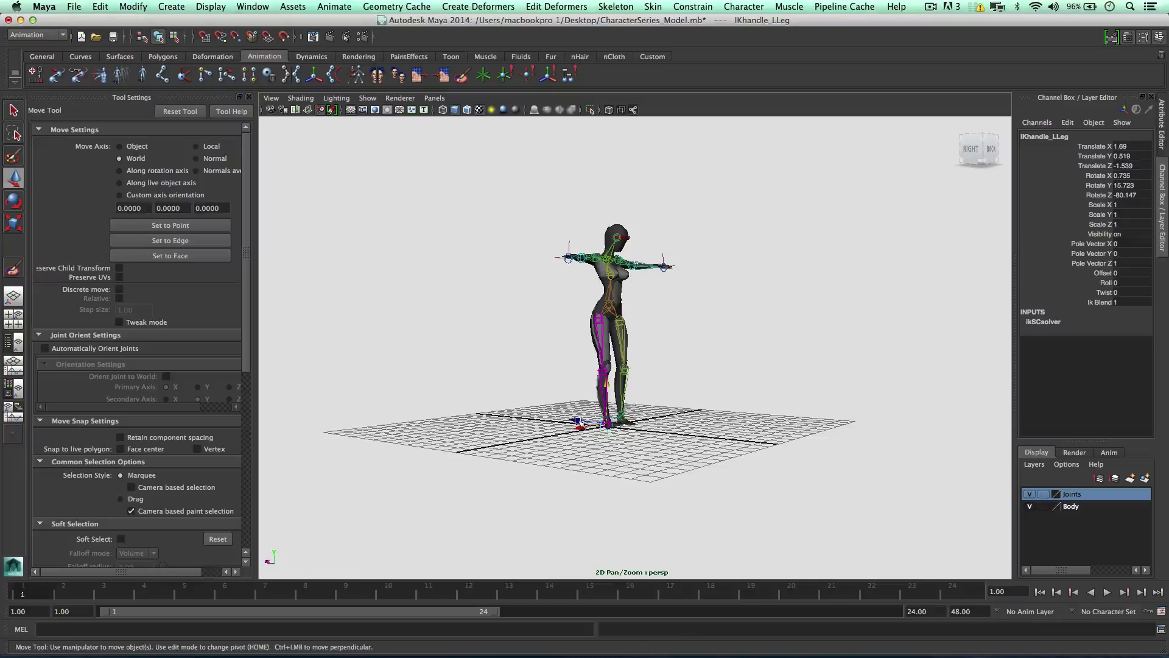
# Examine the whole character and its joint placement from the front, side and back.
pyautogui.keyDown('alt'); pyautogui.moveTo(668, 405); pyautogui.dragTo(641, 403); pyautogui.keyUp('alt')
pyautogui.keyDown('alt'); pyautogui.moveTo(642, 403); pyautogui.dragTo(628, 471, button='middle'); pyautogui.keyUp('alt')
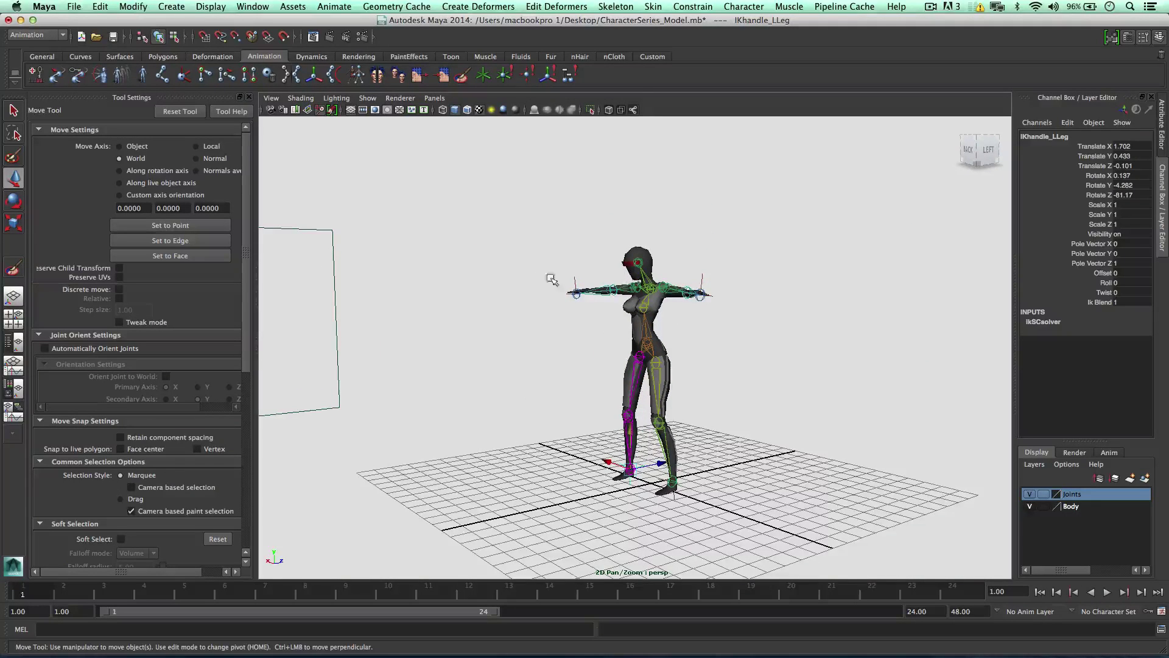
pyautogui.keyDown('alt'); pyautogui.moveTo(677, 433); pyautogui.dragTo(651, 358, button='right'); pyautogui.keyUp('alt')
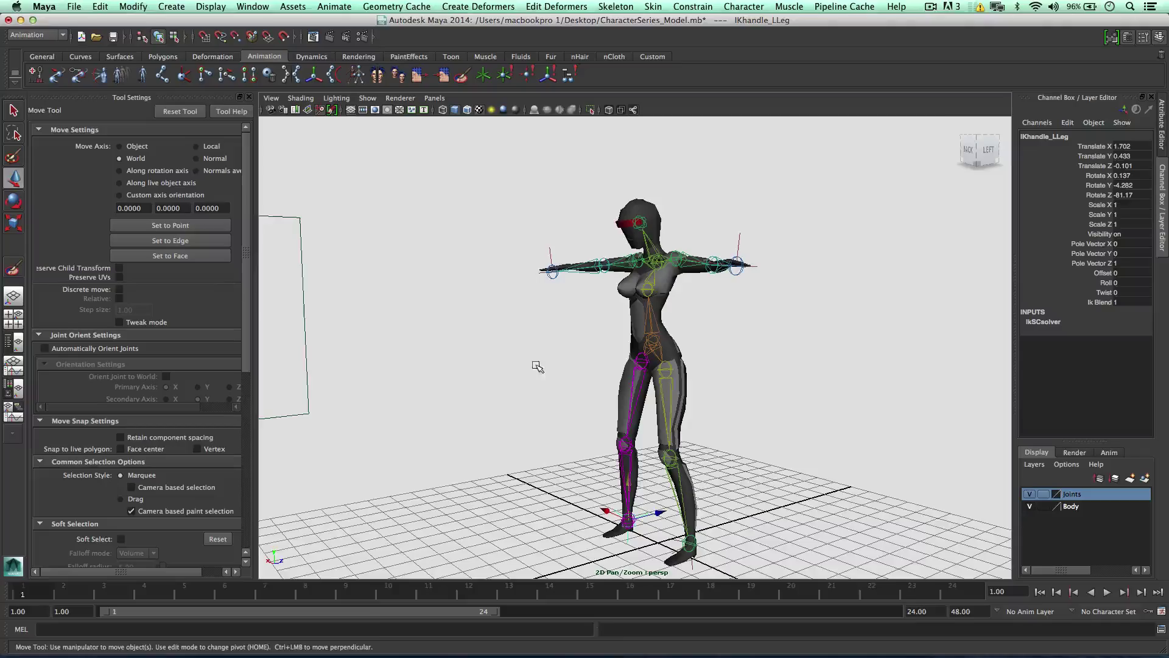
pyautogui.keyDown('alt'); pyautogui.moveTo(538, 366); pyautogui.dragTo(711, 351); pyautogui.keyUp('alt')
pyautogui.scroll(-5, 653, 269)
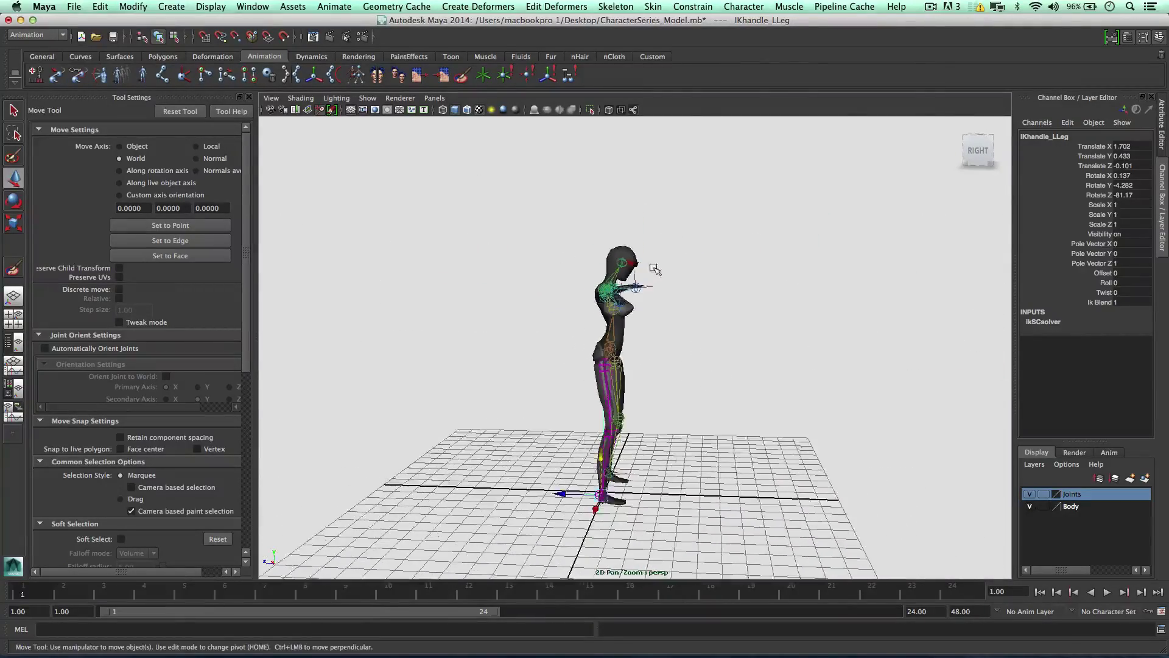
pyautogui.moveTo(655, 268)
pyautogui.keyDown('alt'); pyautogui.mouseDown()
pyautogui.moveTo(569, 261)
pyautogui.moveTo(660, 261)
pyautogui.mouseUp(); pyautogui.keyUp('alt')
pyautogui.scroll(5, 659, 260)
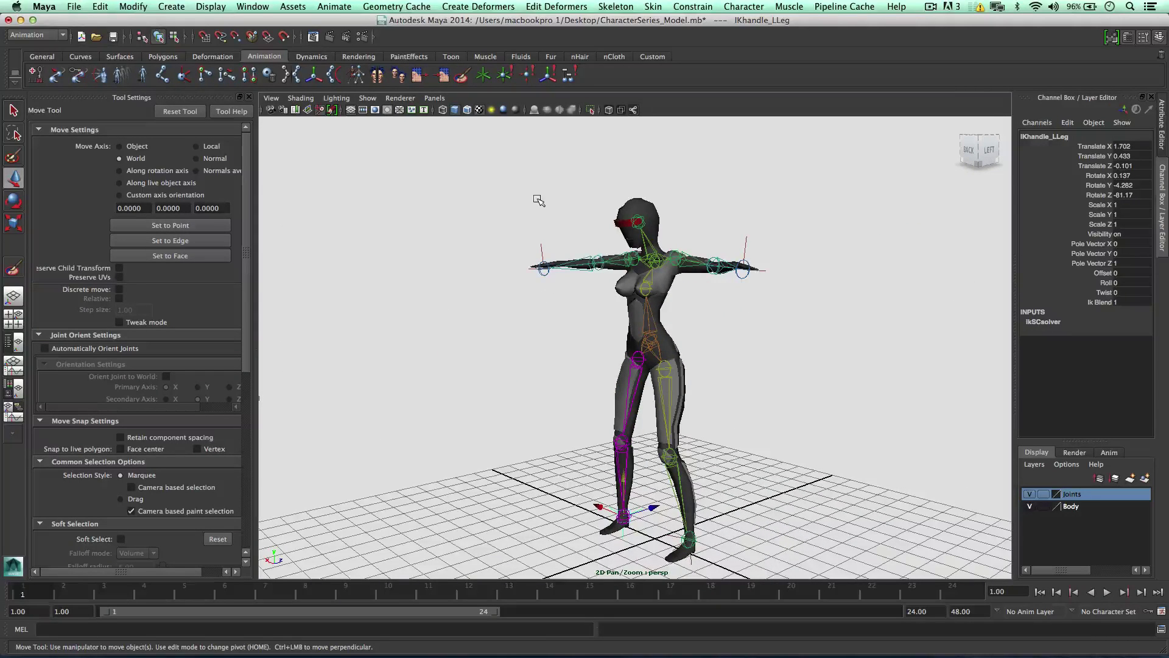
pyautogui.keyDown('alt'); pyautogui.moveTo(568, 212); pyautogui.dragTo(744, 264); pyautogui.keyUp('alt')
pyautogui.keyDown('alt'); pyautogui.moveTo(521, 256); pyautogui.dragTo(568, 268); pyautogui.keyUp('alt')
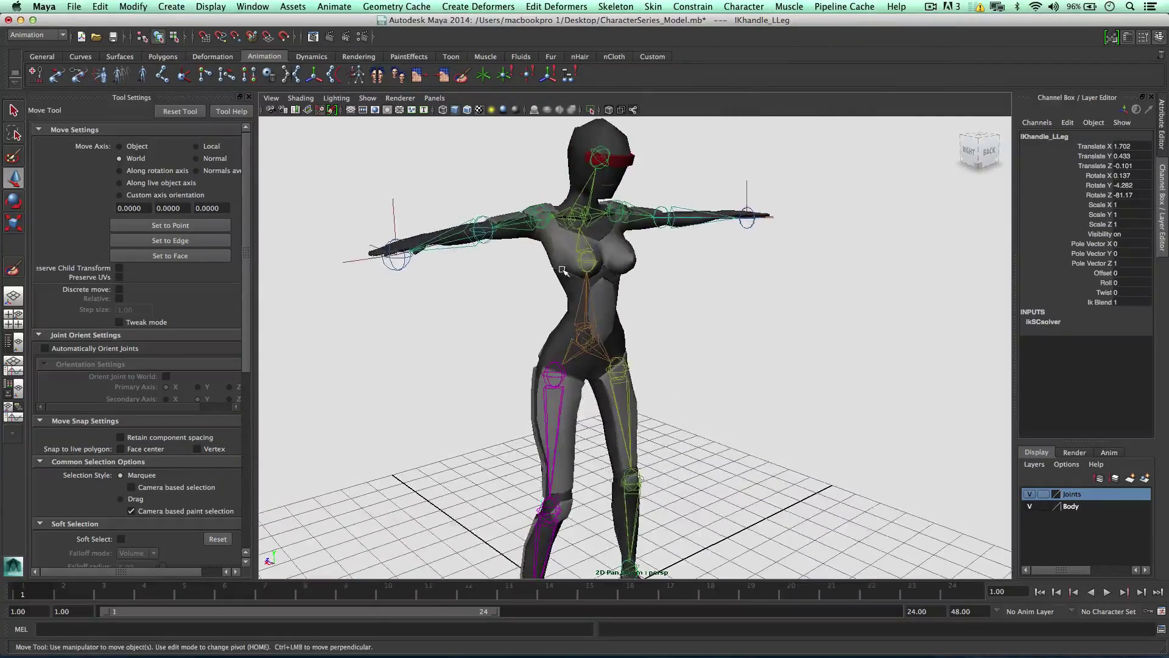
# Clear the selection, pick the R_Shoulder joint, and replace it with the body mesh polySurface6.
pyautogui.click(568, 268)
pyautogui.scroll(3, 568, 268)
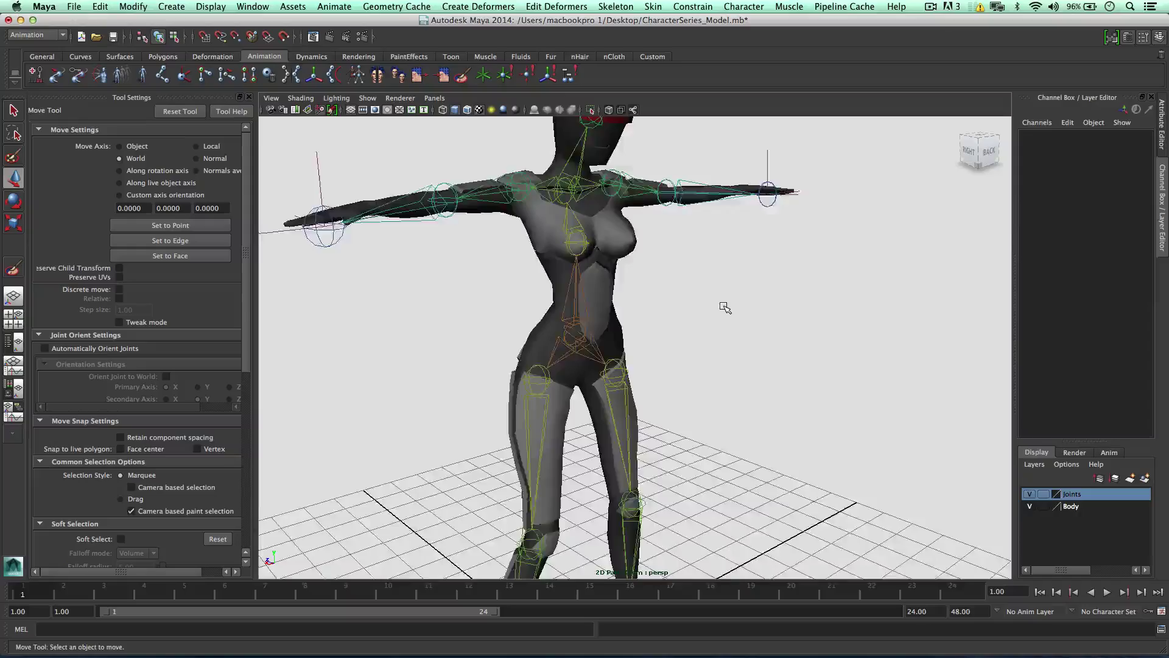
pyautogui.keyDown('alt'); pyautogui.moveTo(725, 308); pyautogui.dragTo(599, 287); pyautogui.keyUp('alt')
pyautogui.keyDown('alt'); pyautogui.moveTo(580, 289); pyautogui.dragTo(705, 293, button='right'); pyautogui.keyUp('alt')
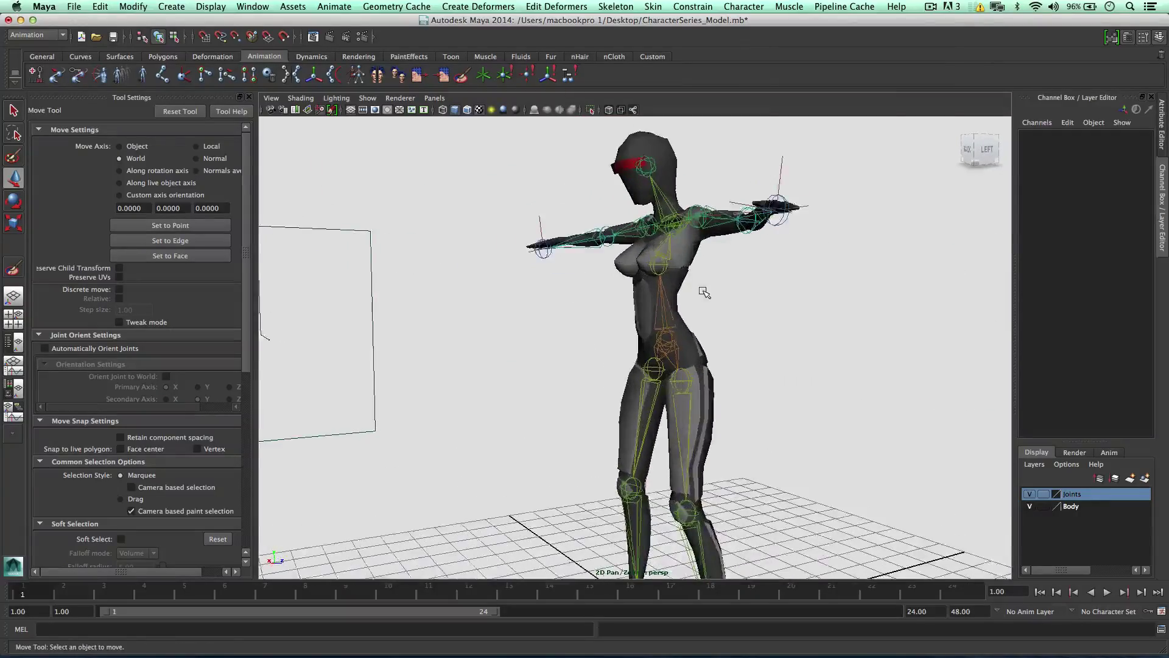
pyautogui.keyDown('alt'); pyautogui.moveTo(737, 290); pyautogui.dragTo(735, 299); pyautogui.keyUp('alt')
pyautogui.click(695, 213)
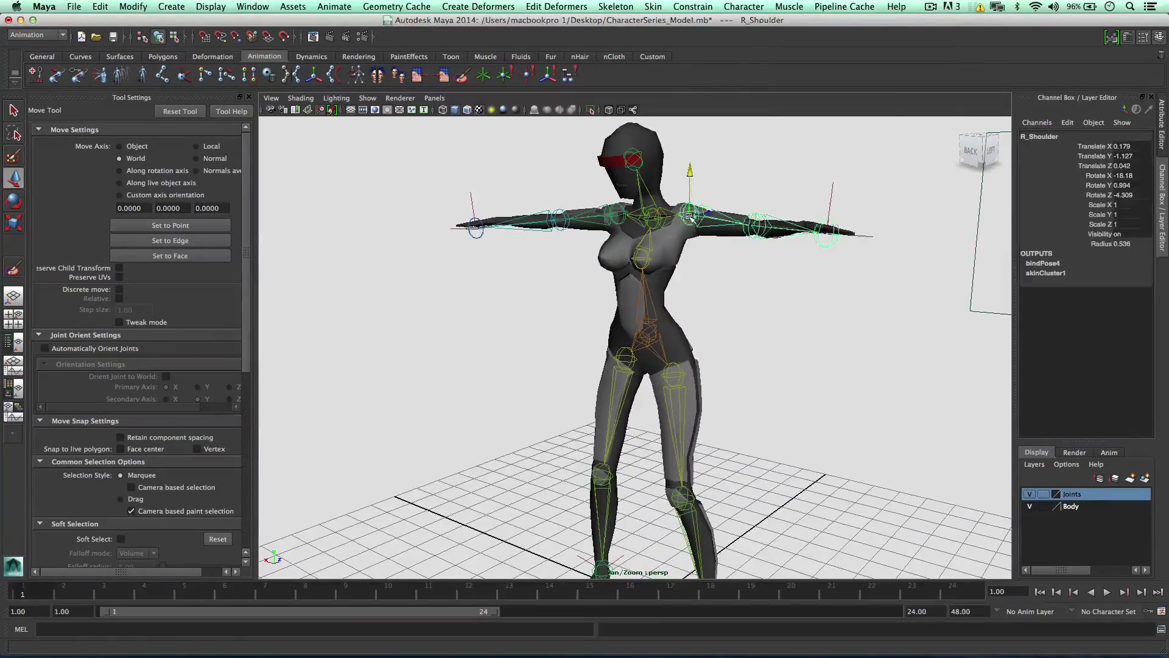
pyautogui.scroll(5, 670, 183)
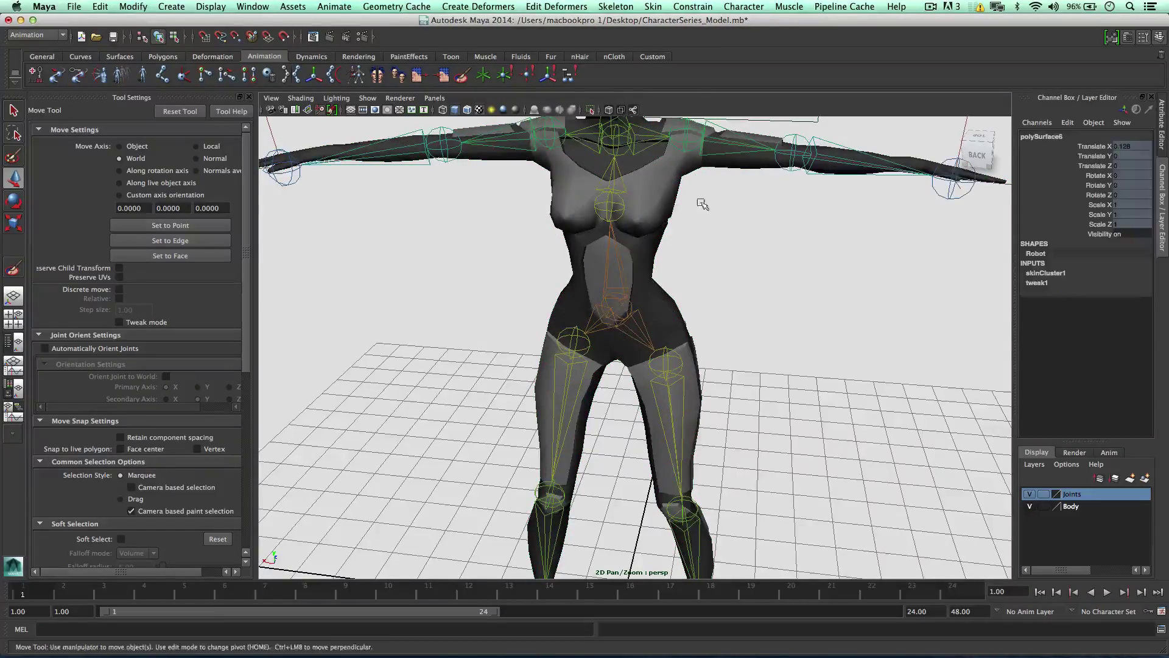
pyautogui.keyDown('alt'); pyautogui.moveTo(743, 219); pyautogui.dragTo(660, 199); pyautogui.keyUp('alt')
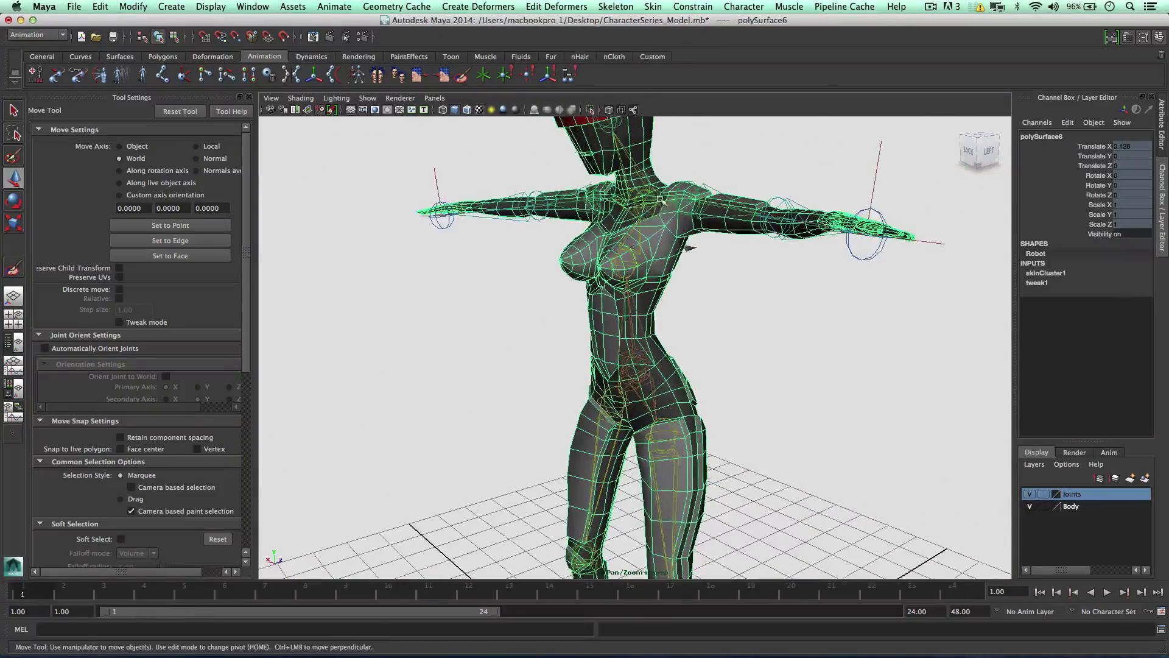
# Examine the selected body mesh's shape around the shoulders, back and hips, and as a whole figure.
pyautogui.keyDown('alt'); pyautogui.moveTo(730, 225); pyautogui.dragTo(605, 230); pyautogui.keyUp('alt')
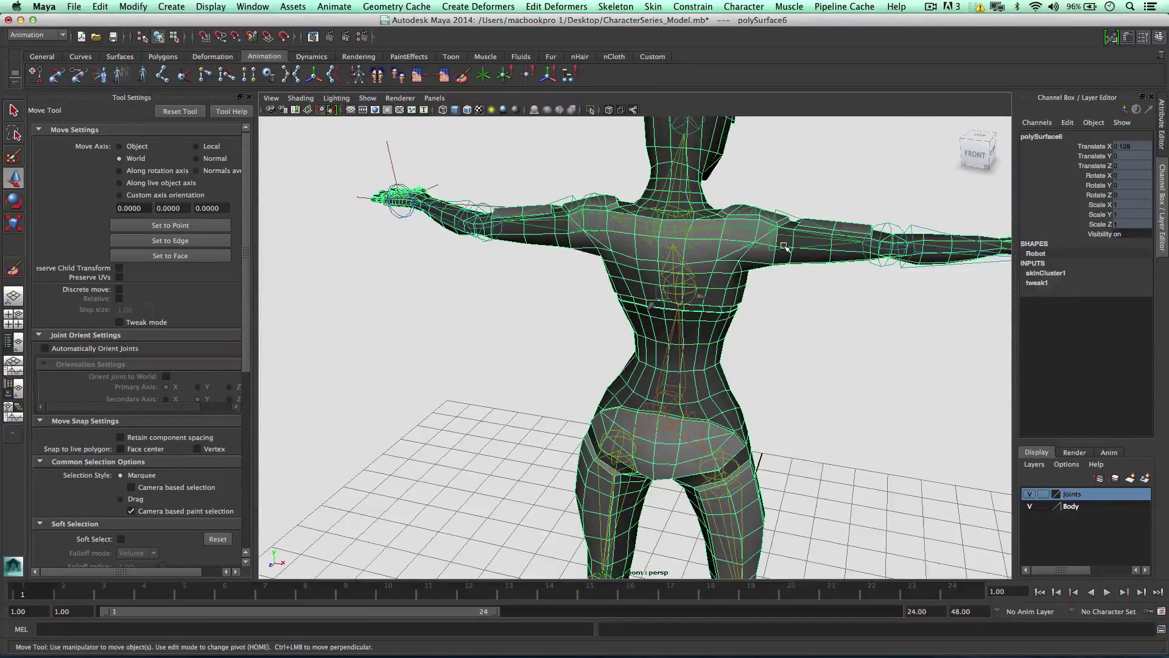
pyautogui.scroll(-3, 786, 282)
pyautogui.keyDown('alt'); pyautogui.moveTo(787, 283); pyautogui.dragTo(809, 246); pyautogui.keyUp('alt')
pyautogui.scroll(-3, 762, 327)
pyautogui.keyDown('alt'); pyautogui.moveTo(762, 327); pyautogui.dragTo(540, 344); pyautogui.keyUp('alt')
pyautogui.scroll(-3, 737, 327)
pyautogui.keyDown('alt'); pyautogui.moveTo(737, 326); pyautogui.dragTo(663, 329); pyautogui.keyUp('alt')
pyautogui.scroll(-3, 647, 331)
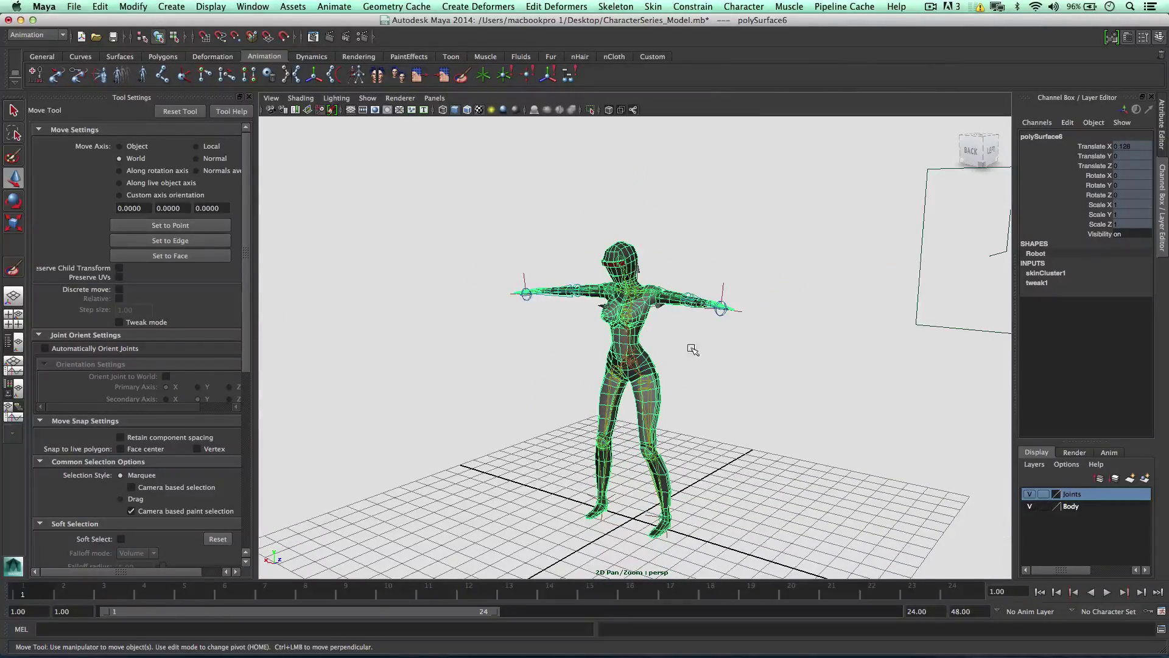